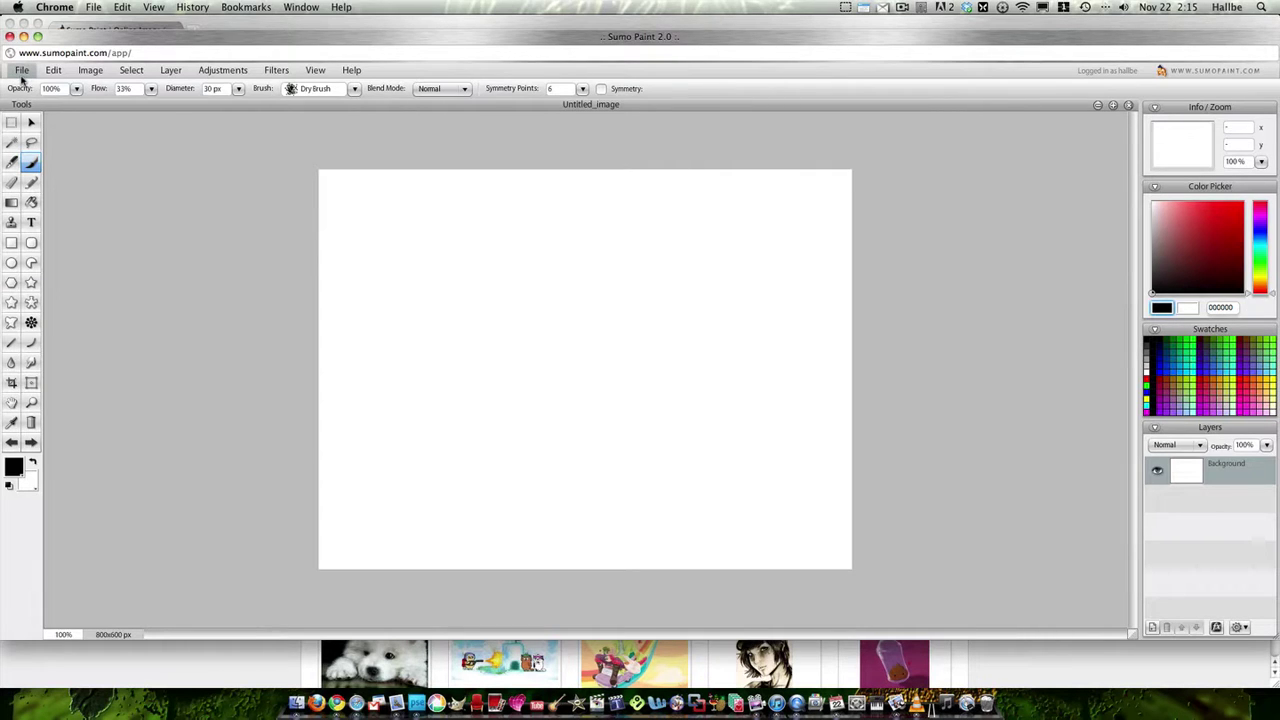
- Open the bare-tree photo IMG_0515.JPG from the Desktop in place of the blank canvas
left_click(22, 70)
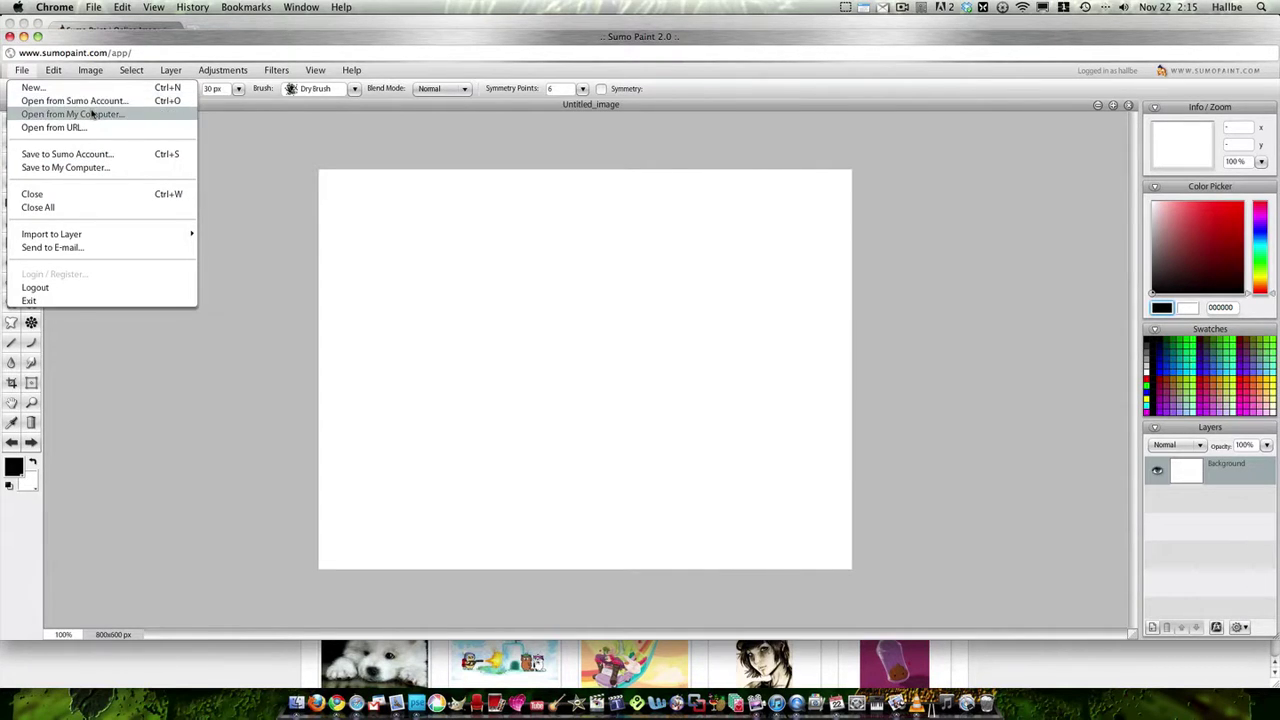
left_click(92, 113)
left_click(598, 86)
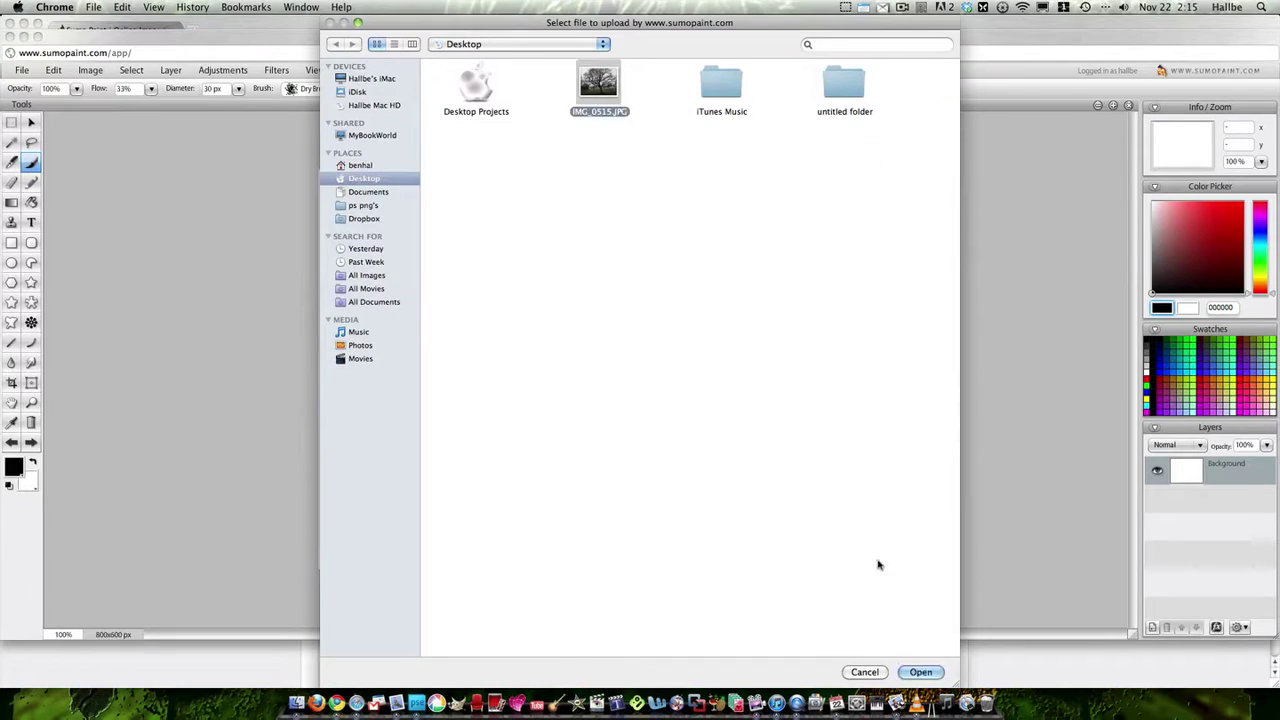
left_click(920, 672)
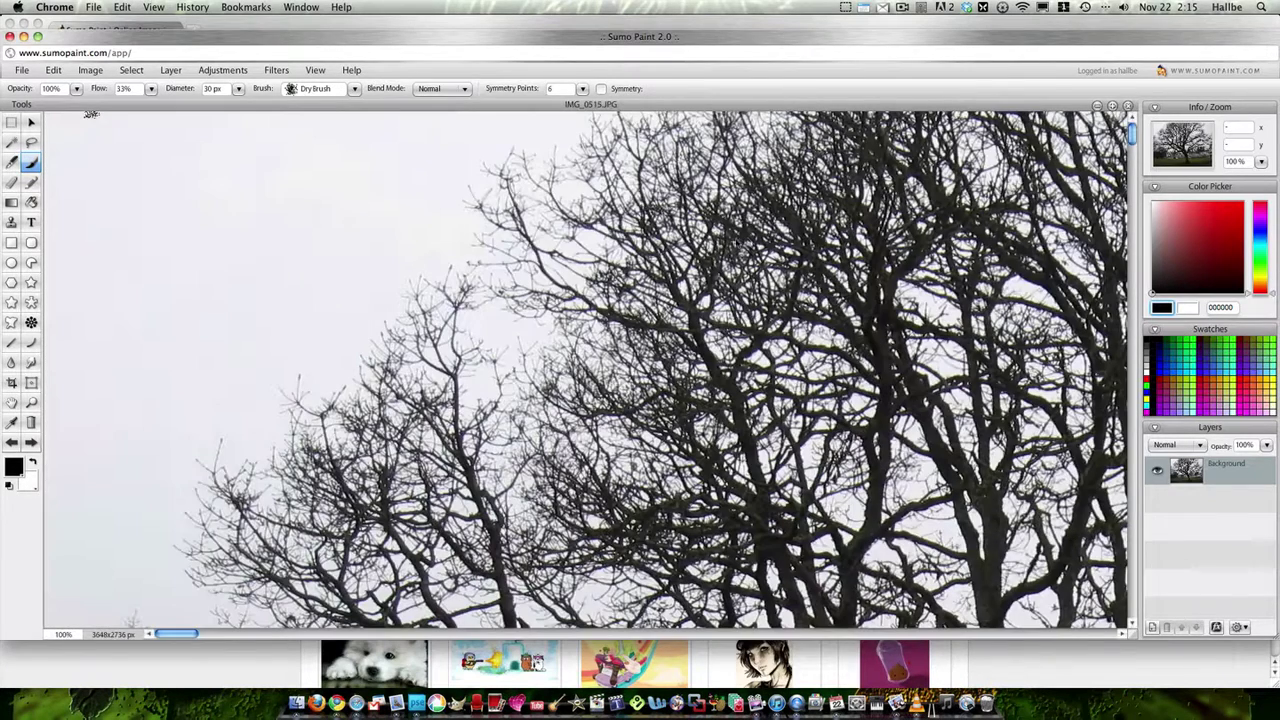
- Zoom out to 25% so the whole 3648x2736 tree photo fits on screen
left_click(1261, 165)
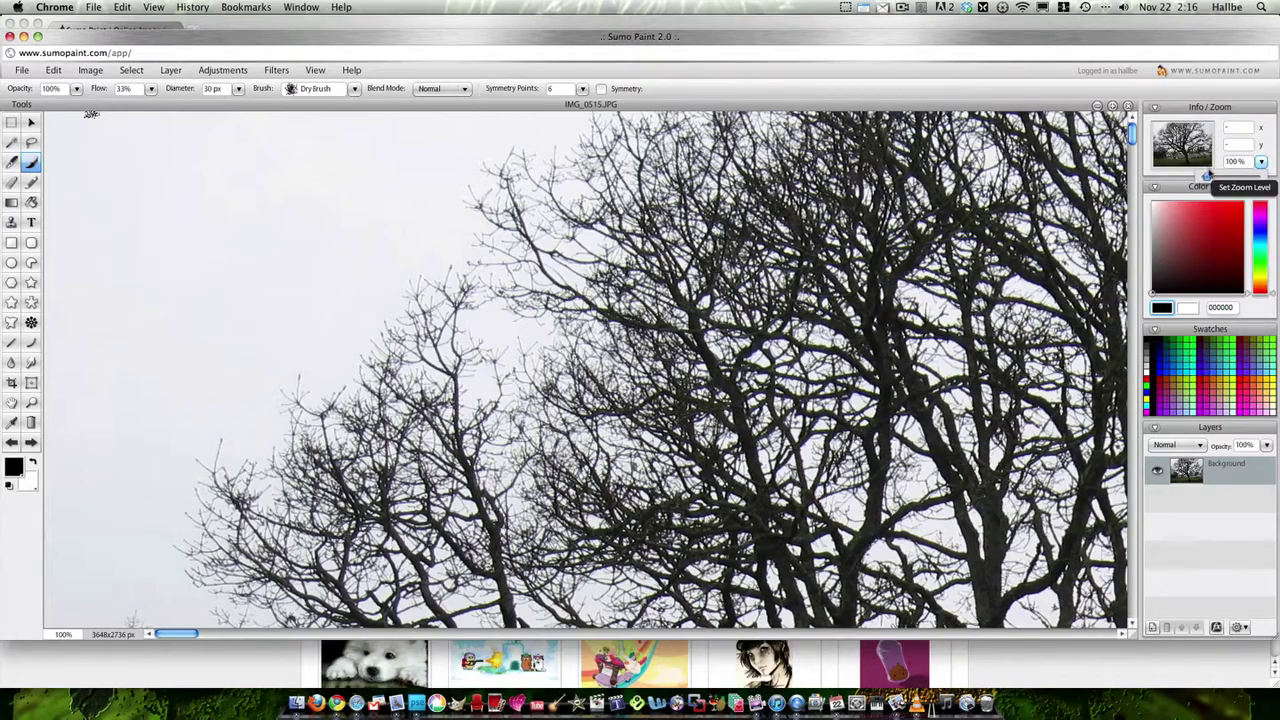
left_click_drag(1251, 177, 1202, 177)
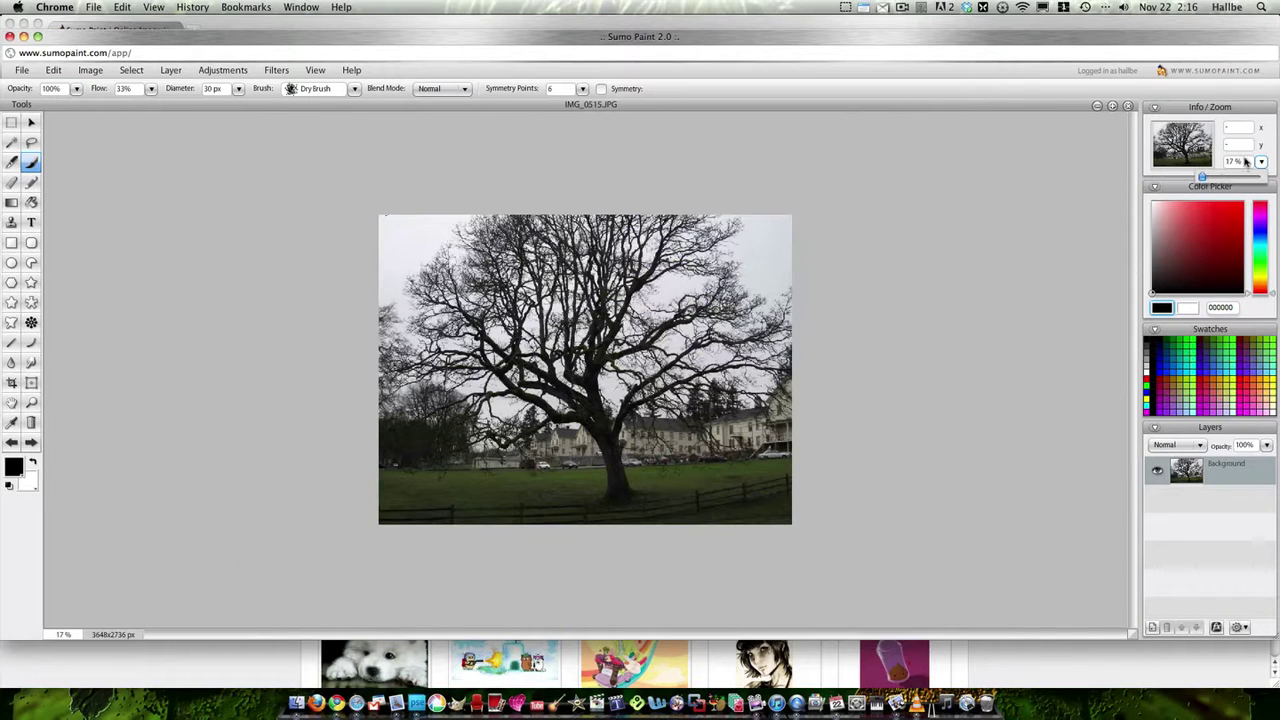
left_click(1234, 161)
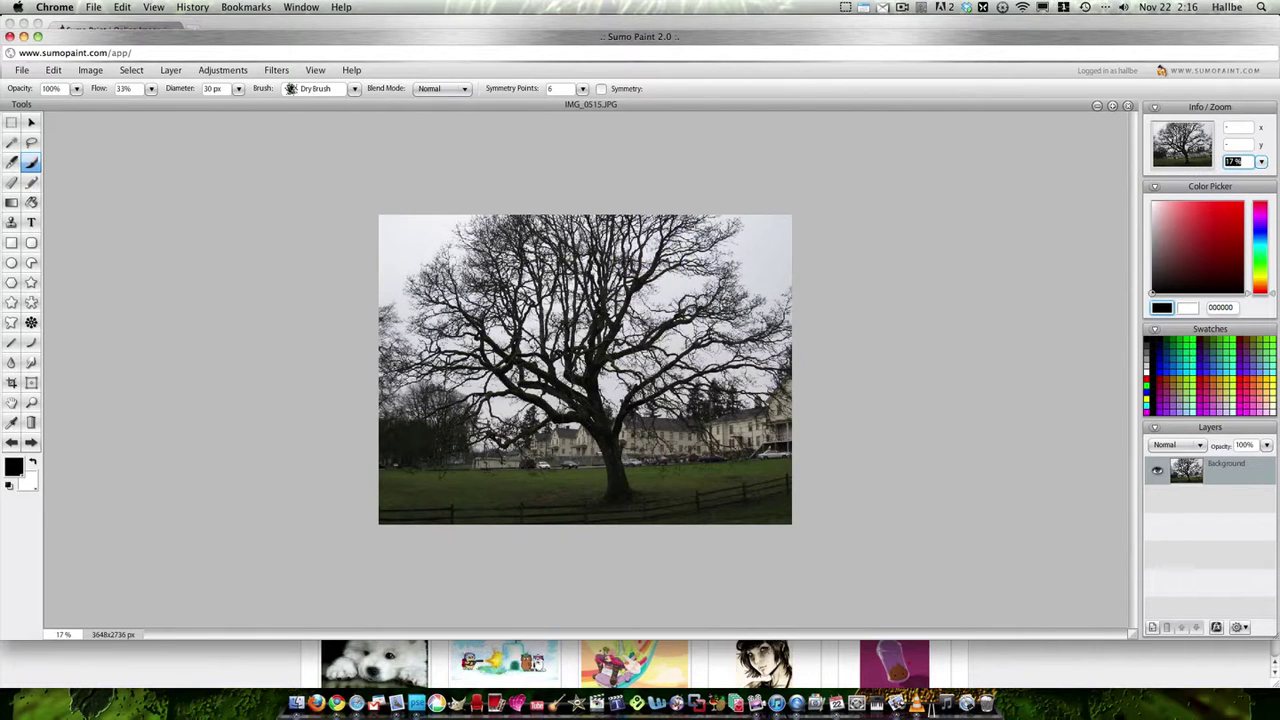
type("25")
key("Return")
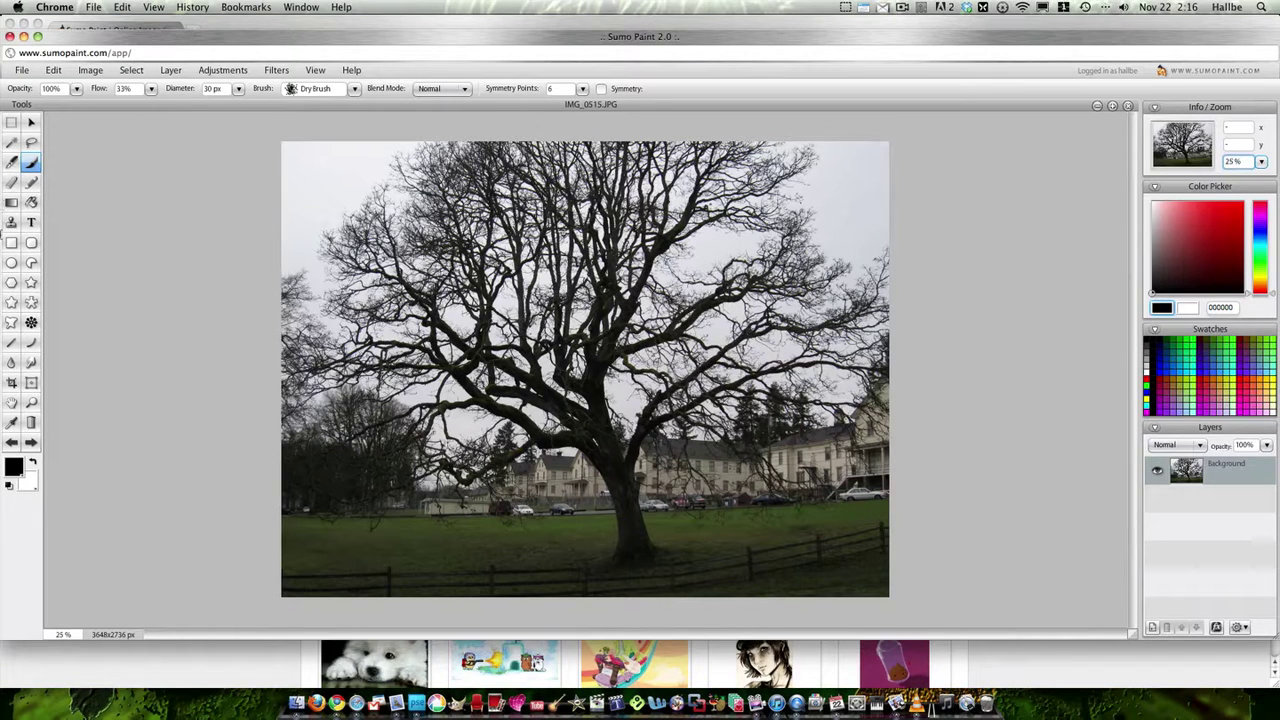
- Crop the photo to the upper-right branches against the sky
left_click(12, 385)
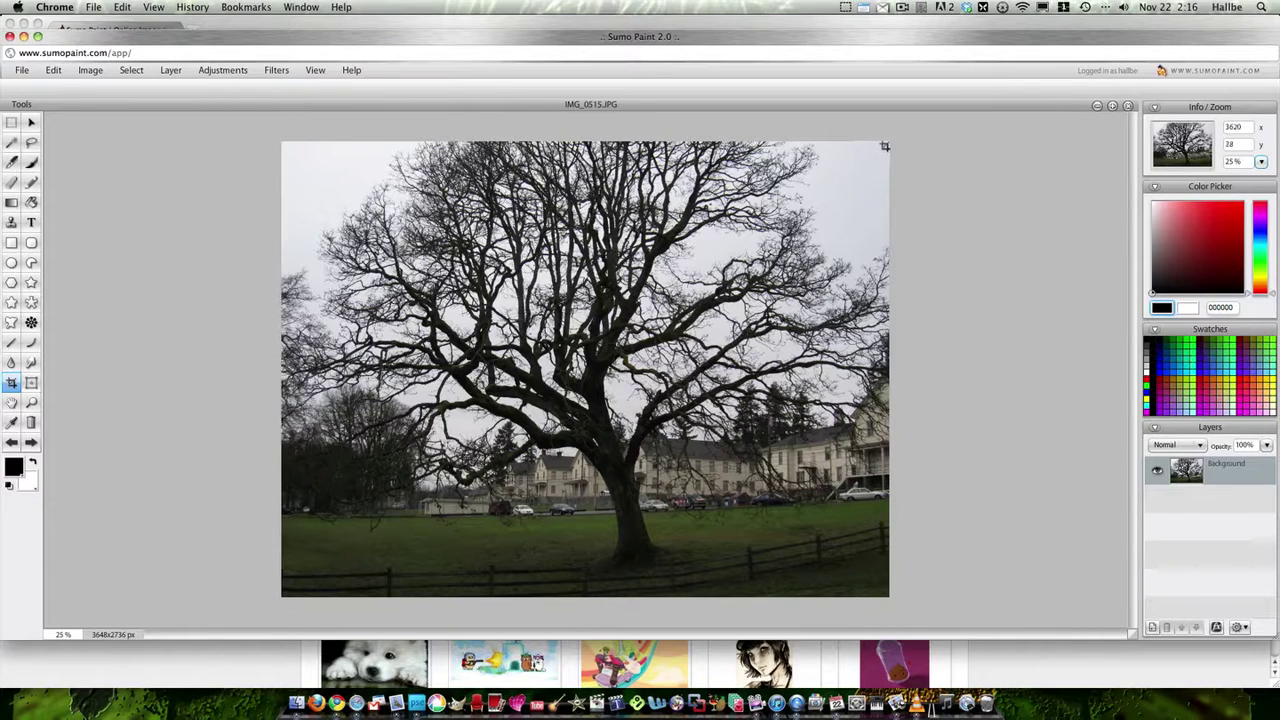
left_click_drag(884, 146, 620, 325)
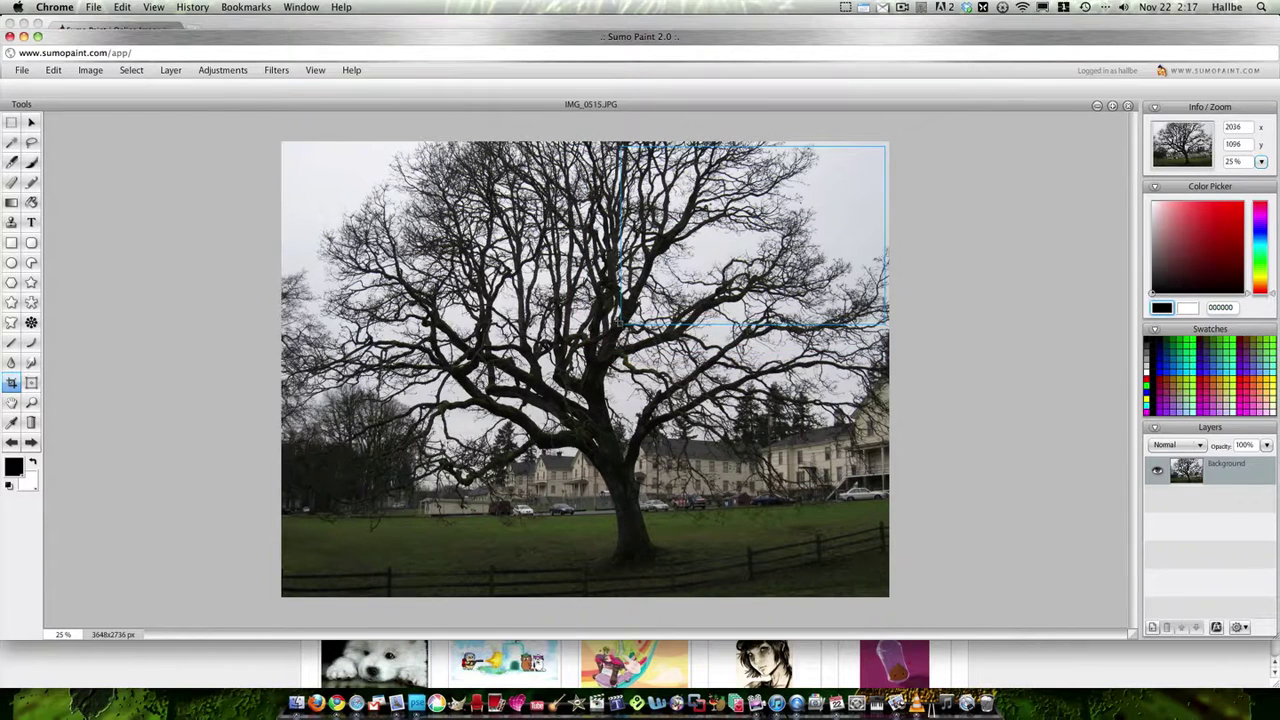
key("Return")
- Set the zoom level to 70% for the cropped 1584x1068 image
left_click(1245, 161)
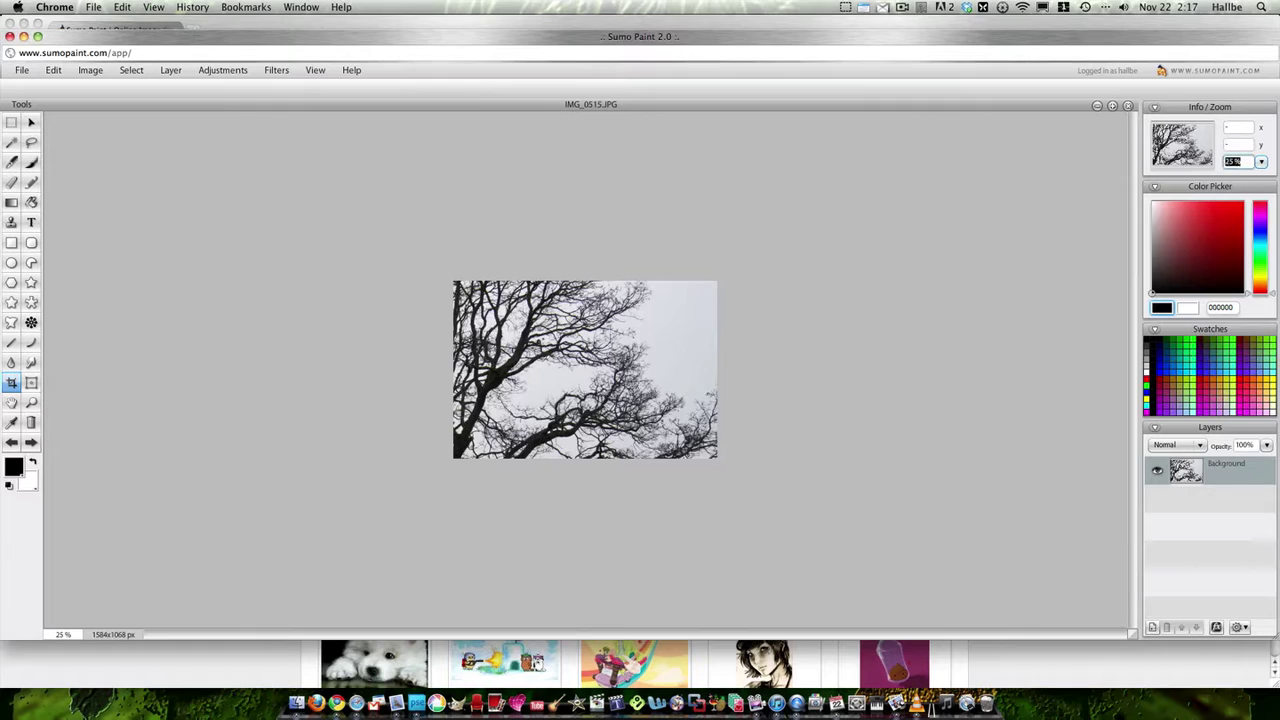
type("75")
key("Return")
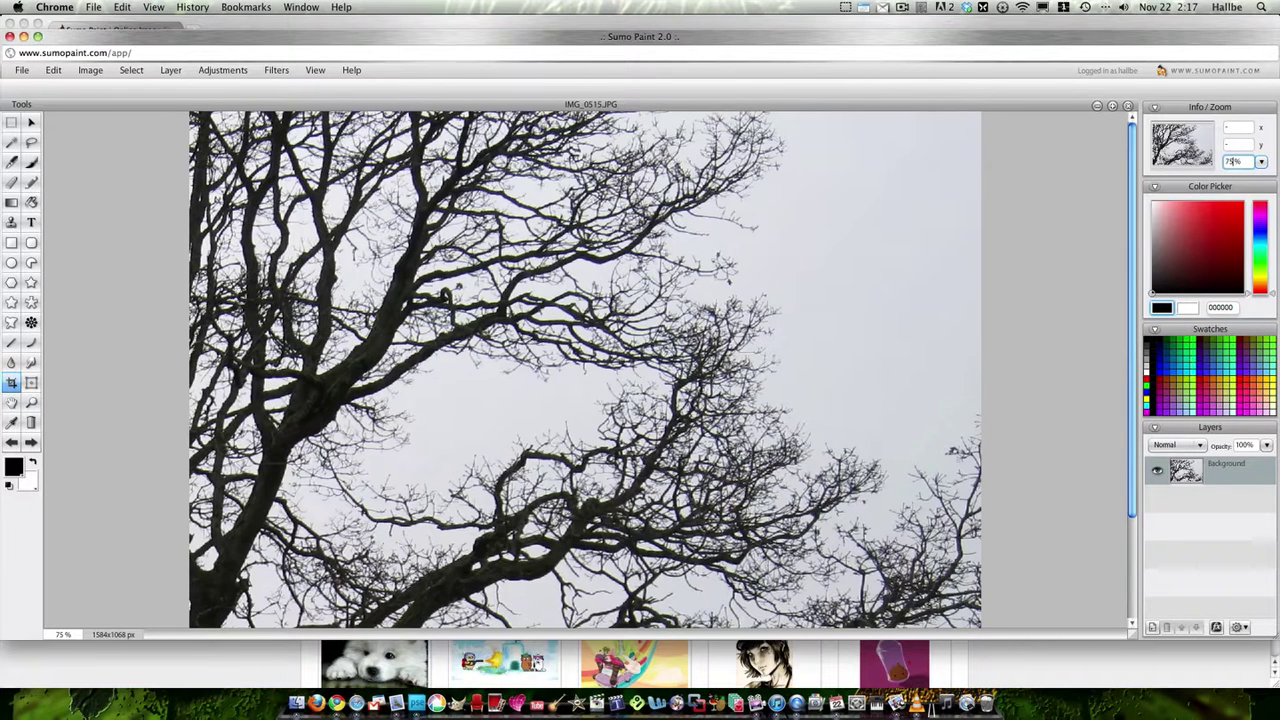
type("70")
key("Return")
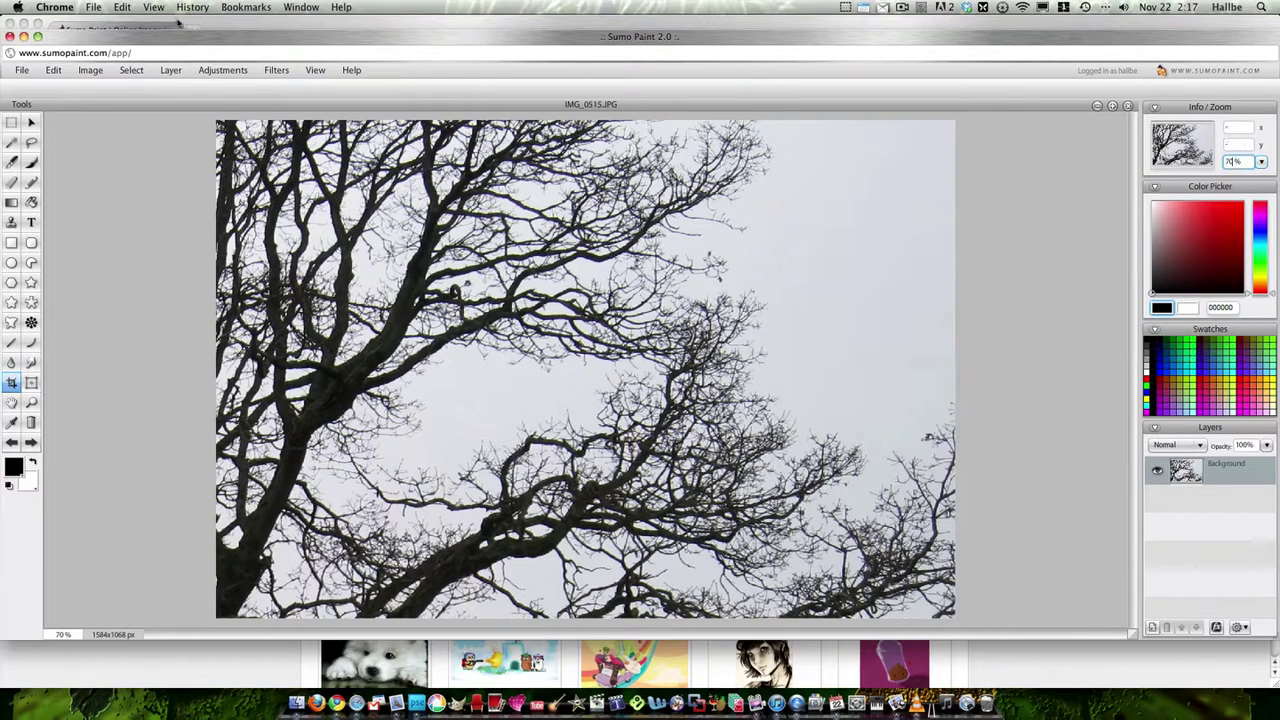
- Apply Levels with input values 83 / 1.00 / 175 to make black branches on white
left_click(168, 71)
mouse_move(223, 72)
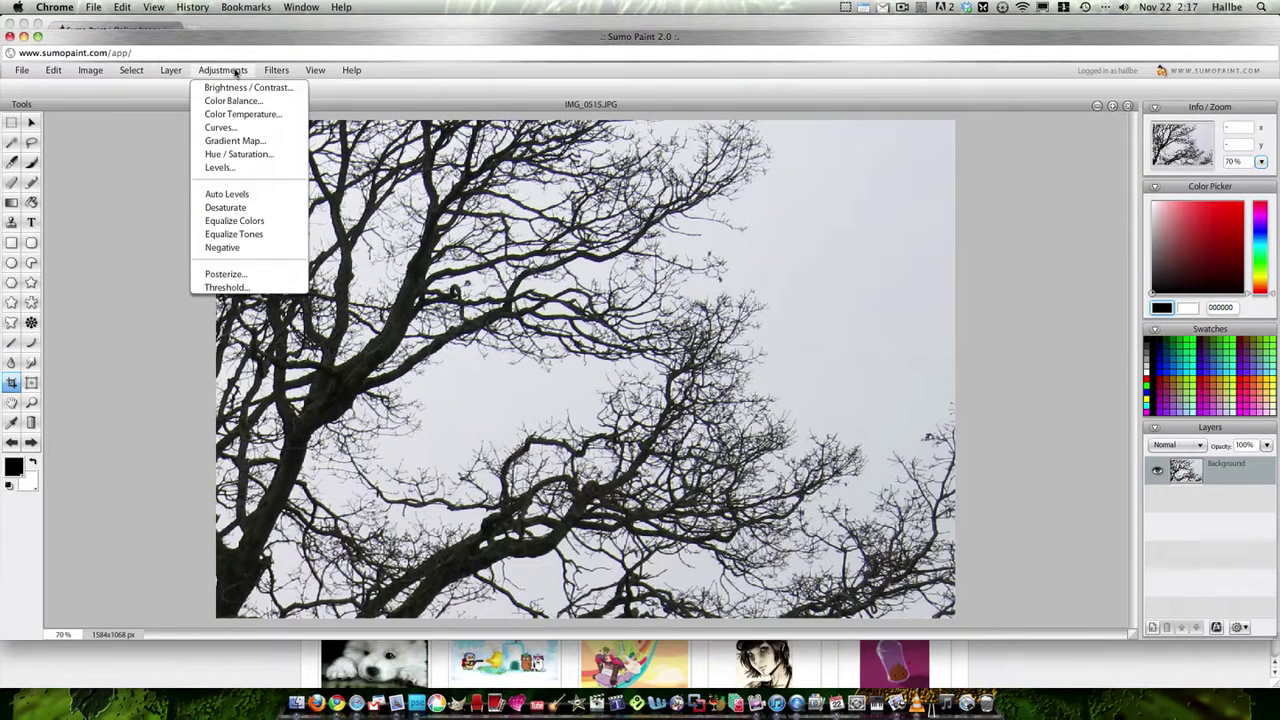
left_click(238, 168)
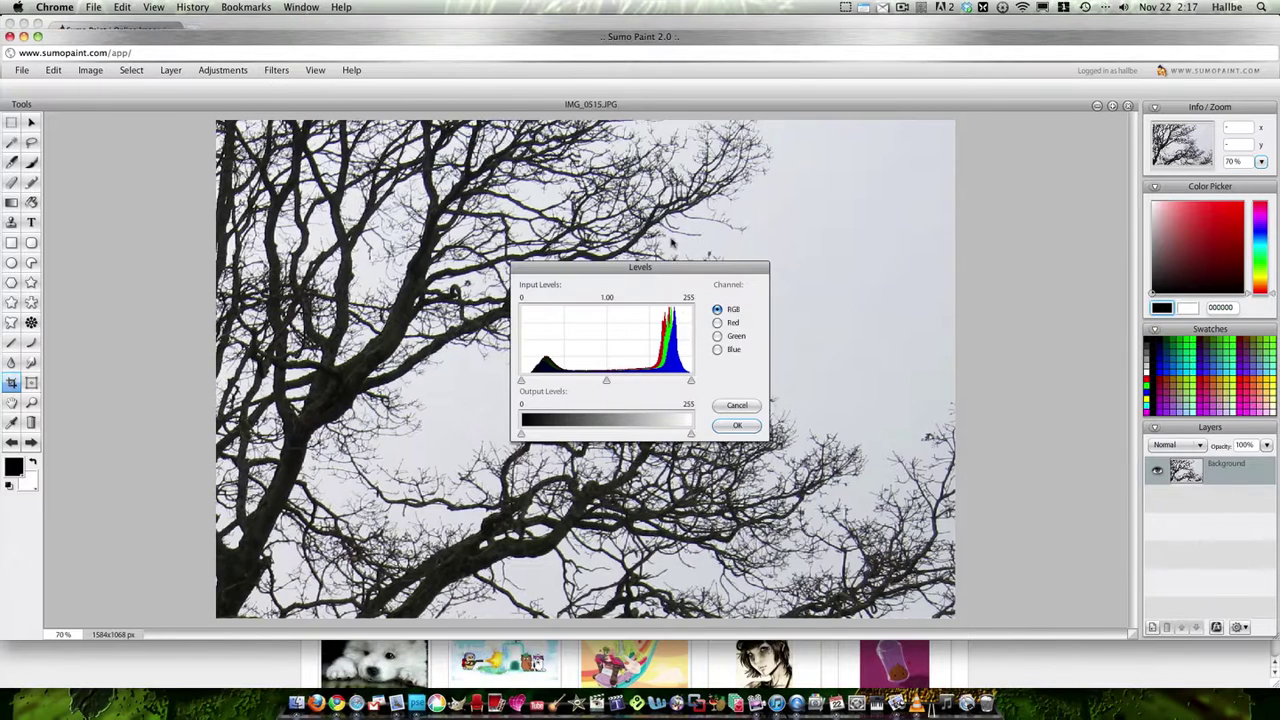
left_click_drag(666, 268, 1052, 180)
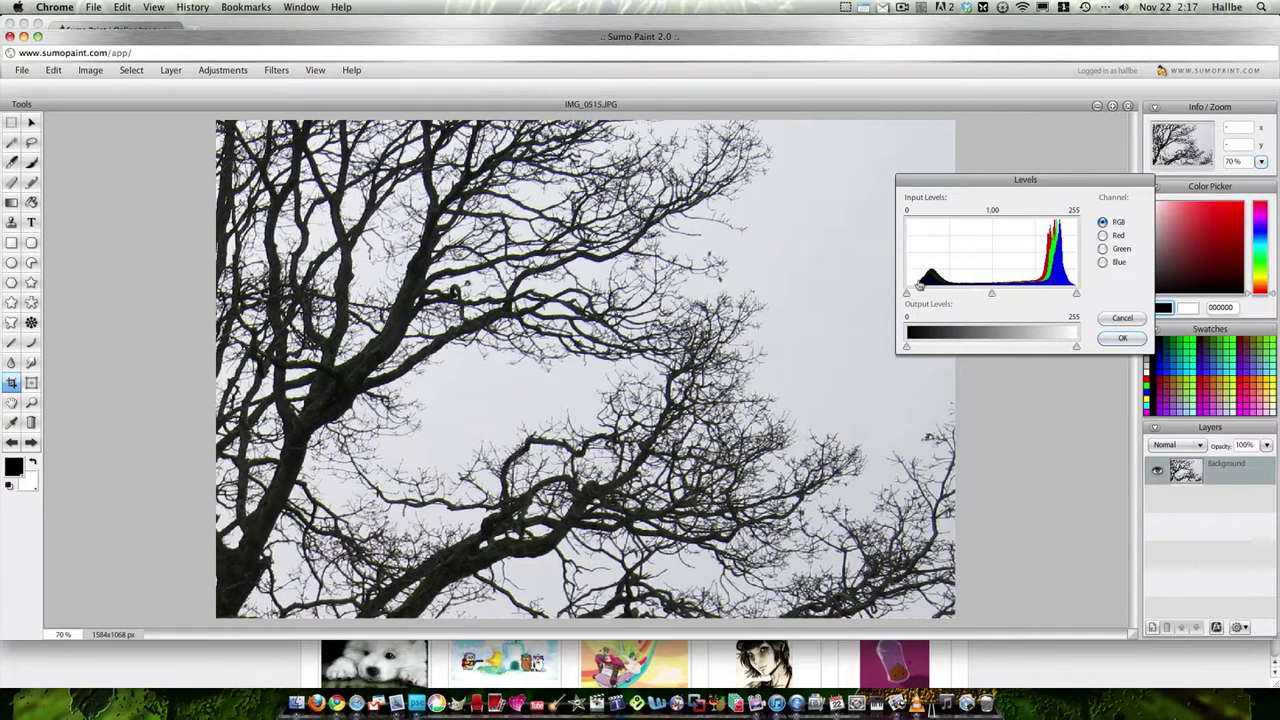
left_click_drag(914, 298, 963, 296)
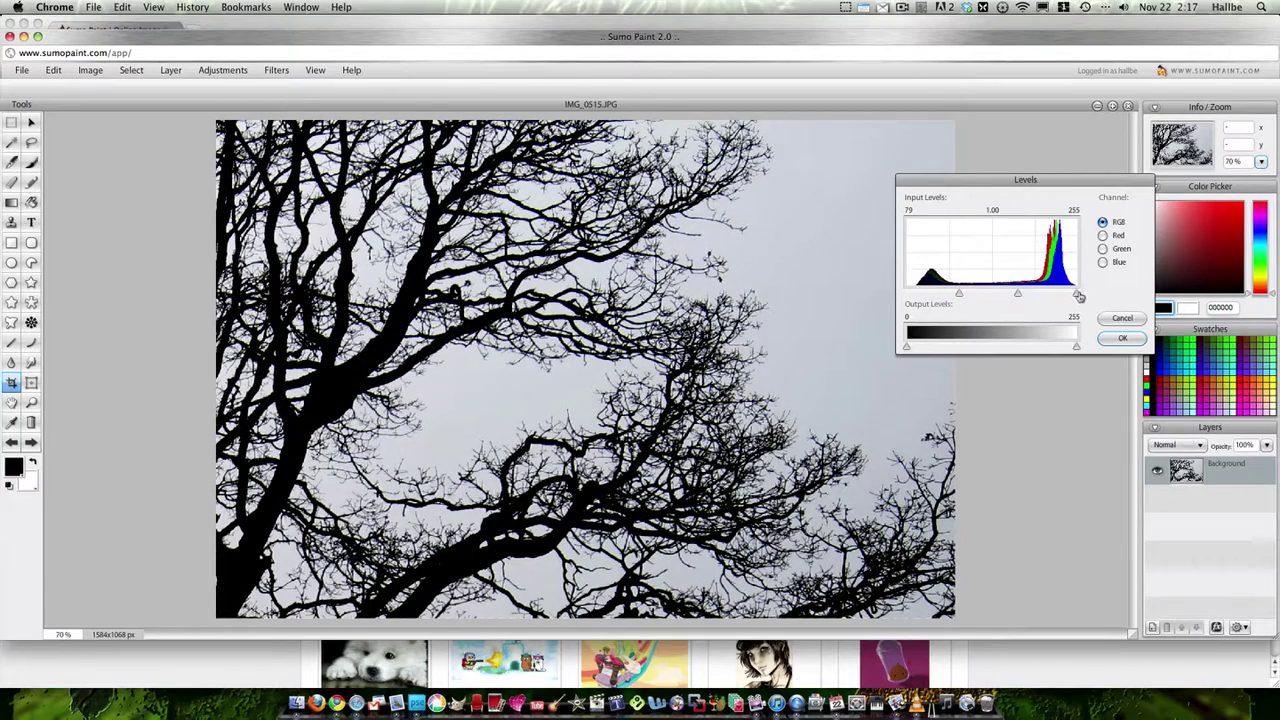
left_click_drag(1077, 295, 964, 297)
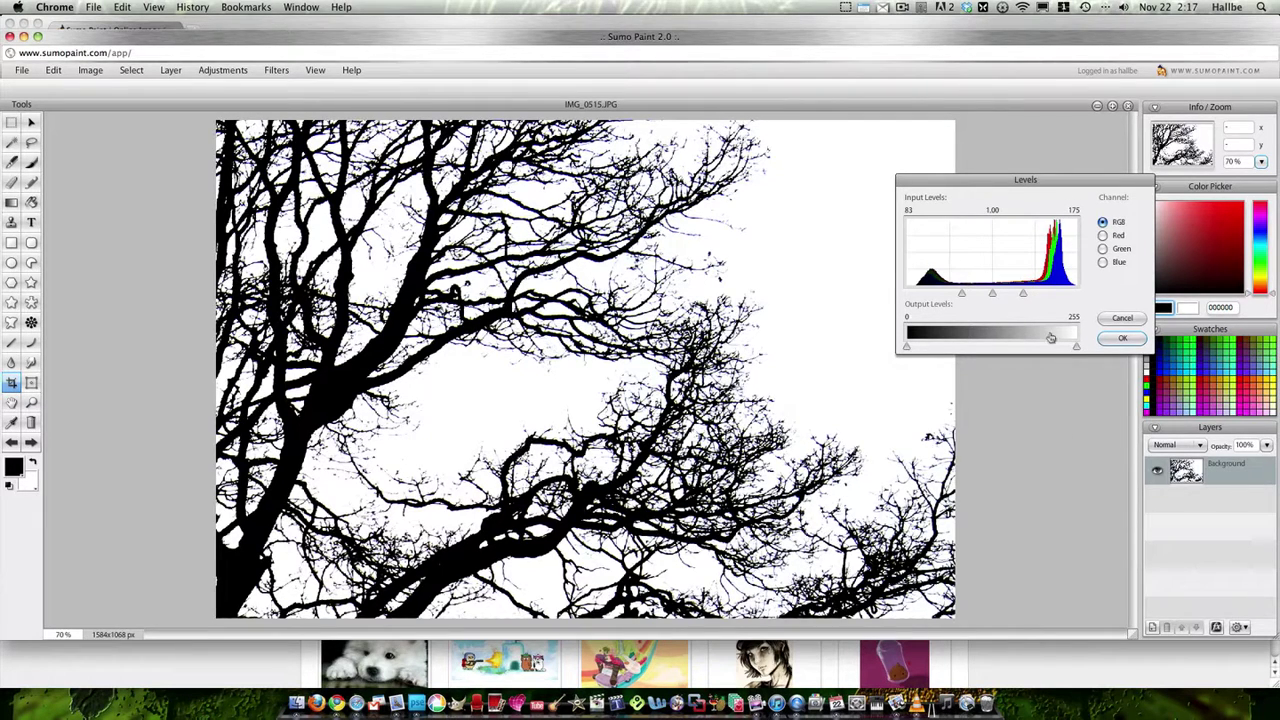
left_click(1114, 340)
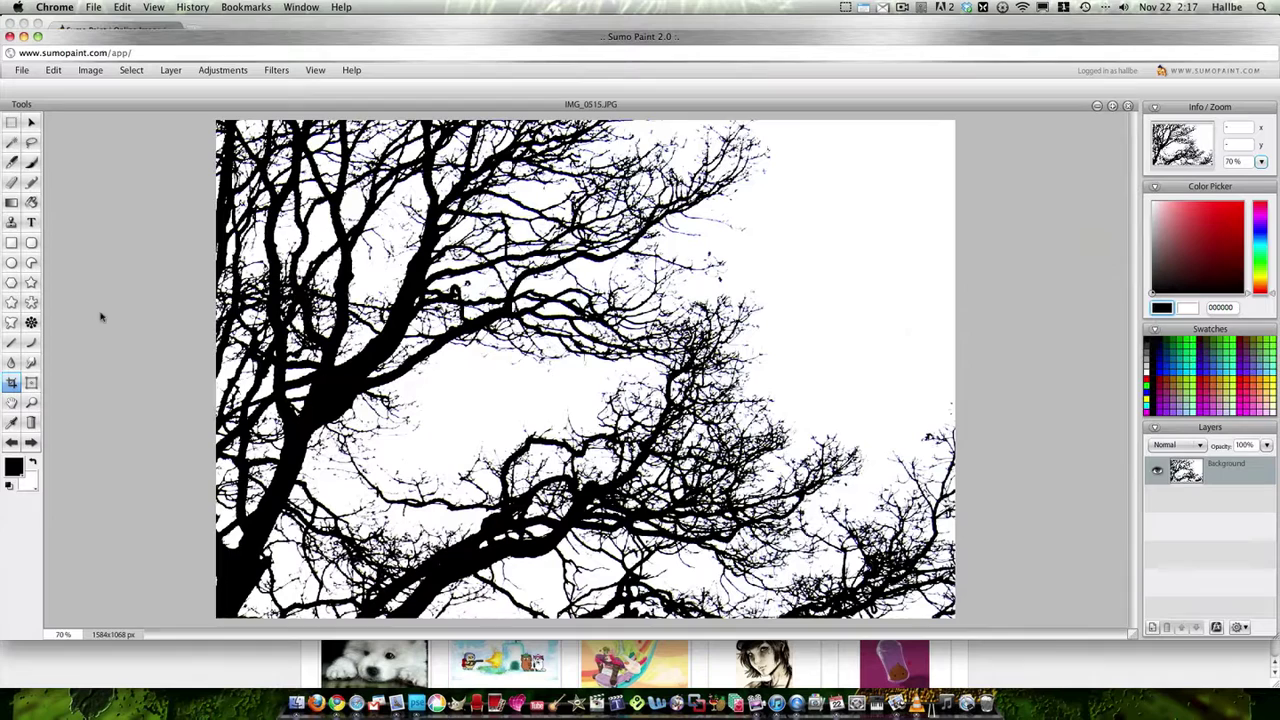
- Select the tree silhouette with the Magic Wand, adding further areas in add mode
left_click(12, 142)
left_click(377, 347)
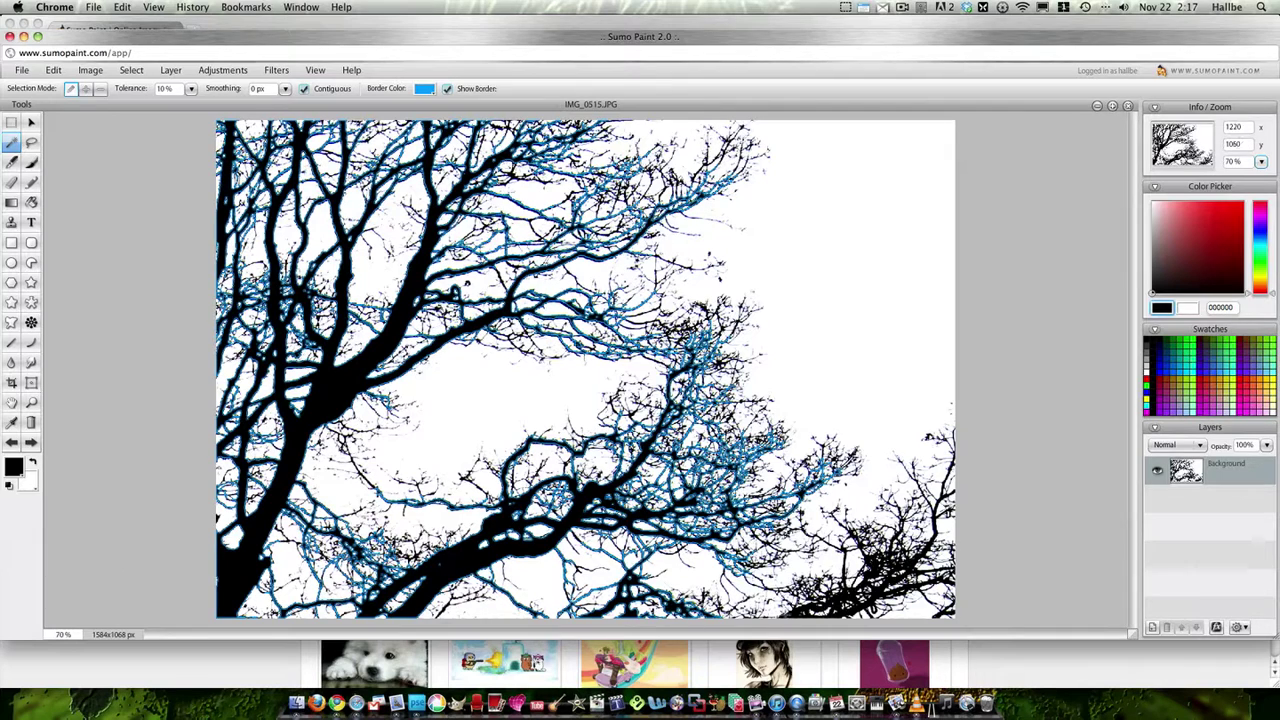
left_click(810, 606)
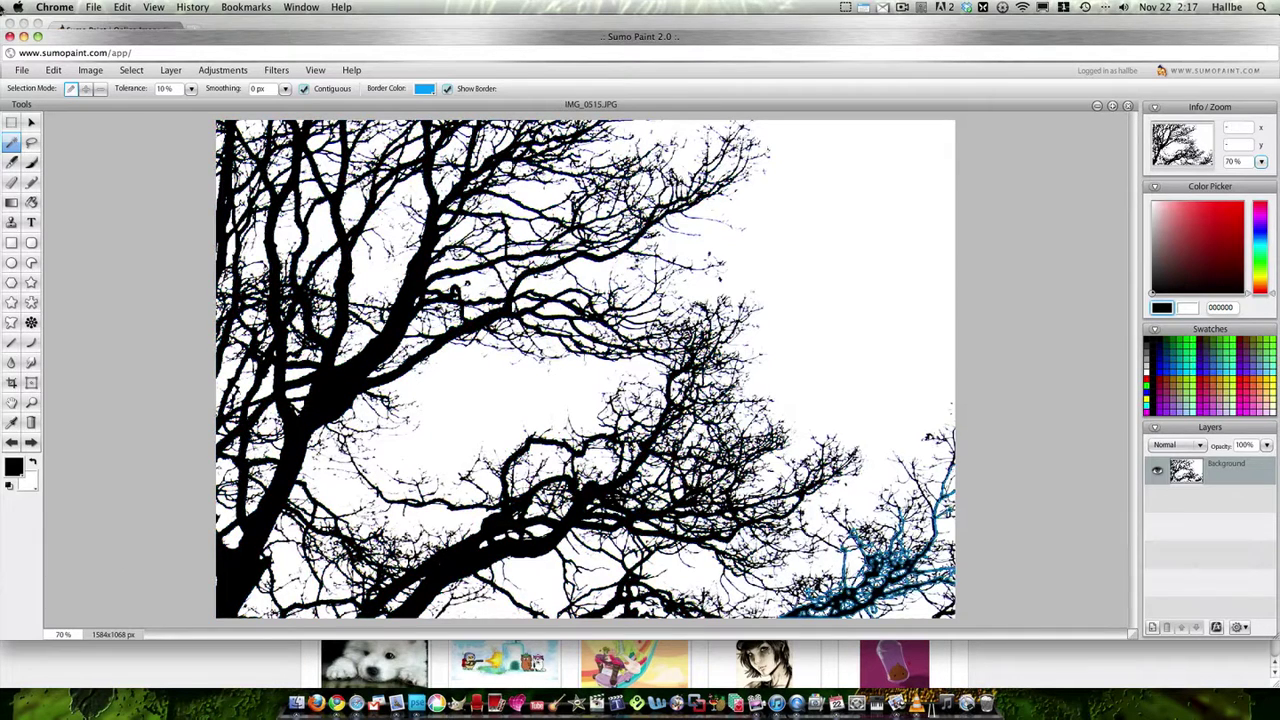
left_click(87, 88)
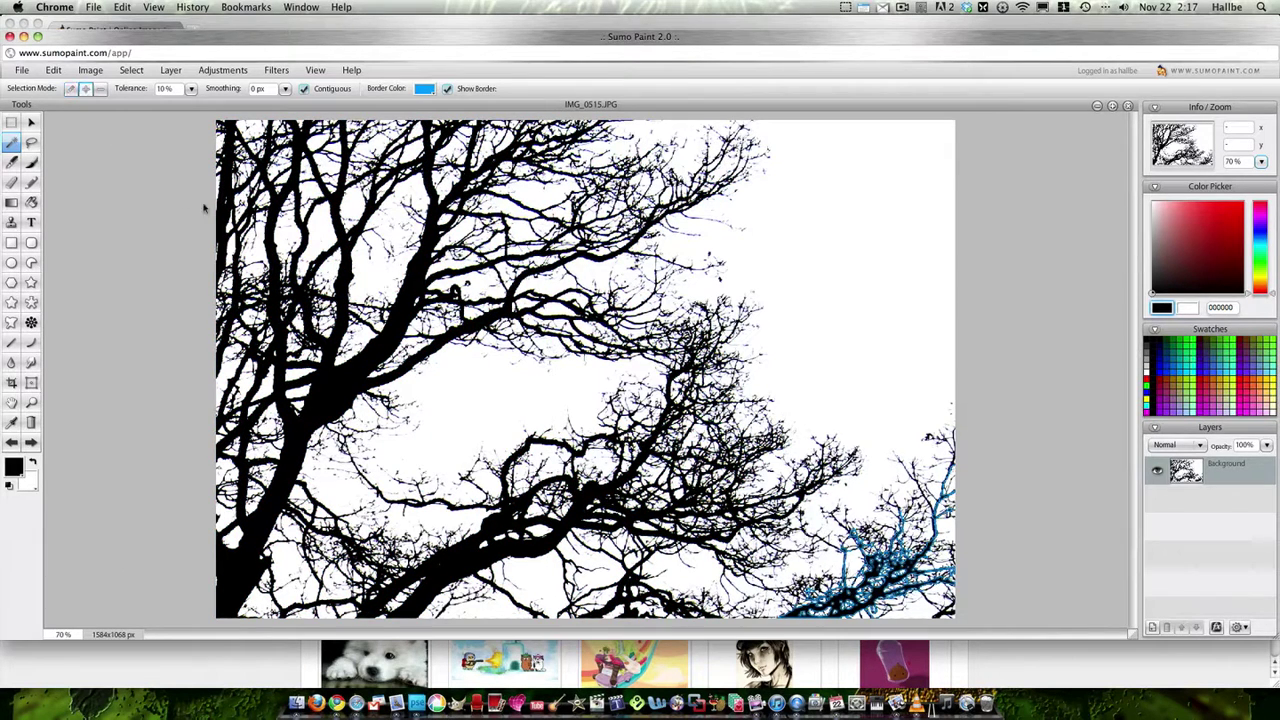
left_click(372, 361)
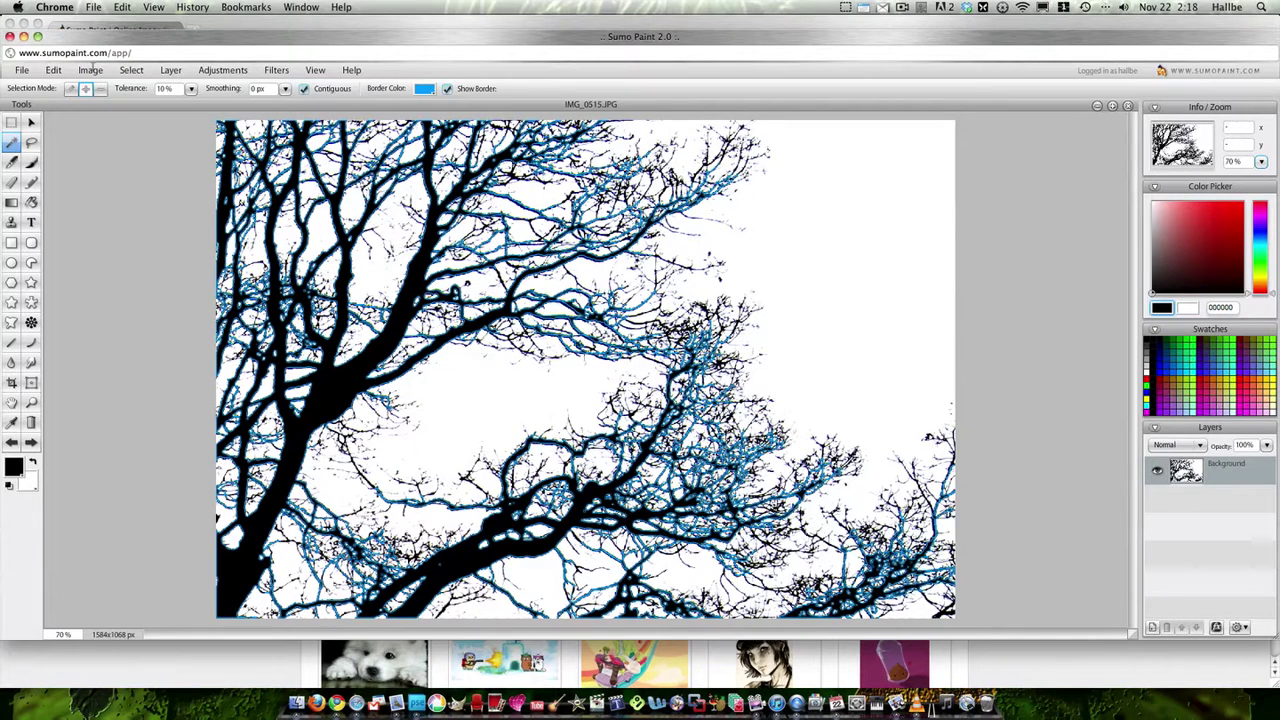
left_click(54, 72)
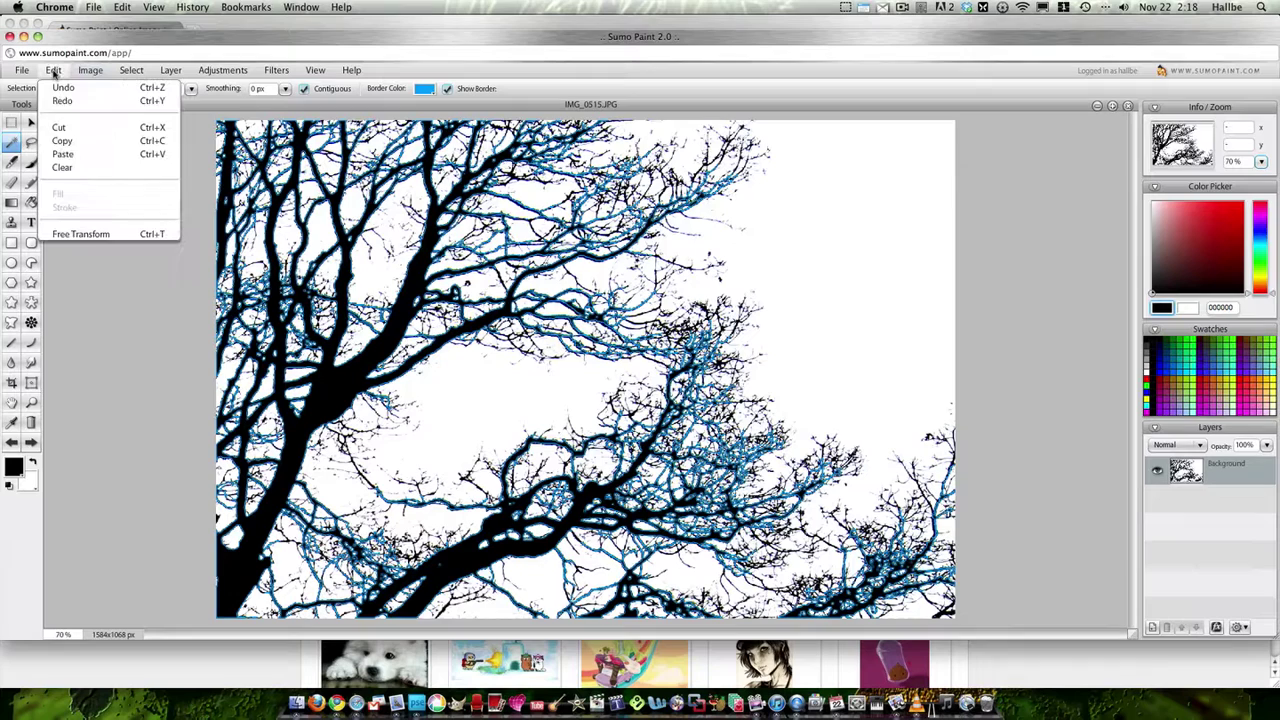
left_click(77, 299)
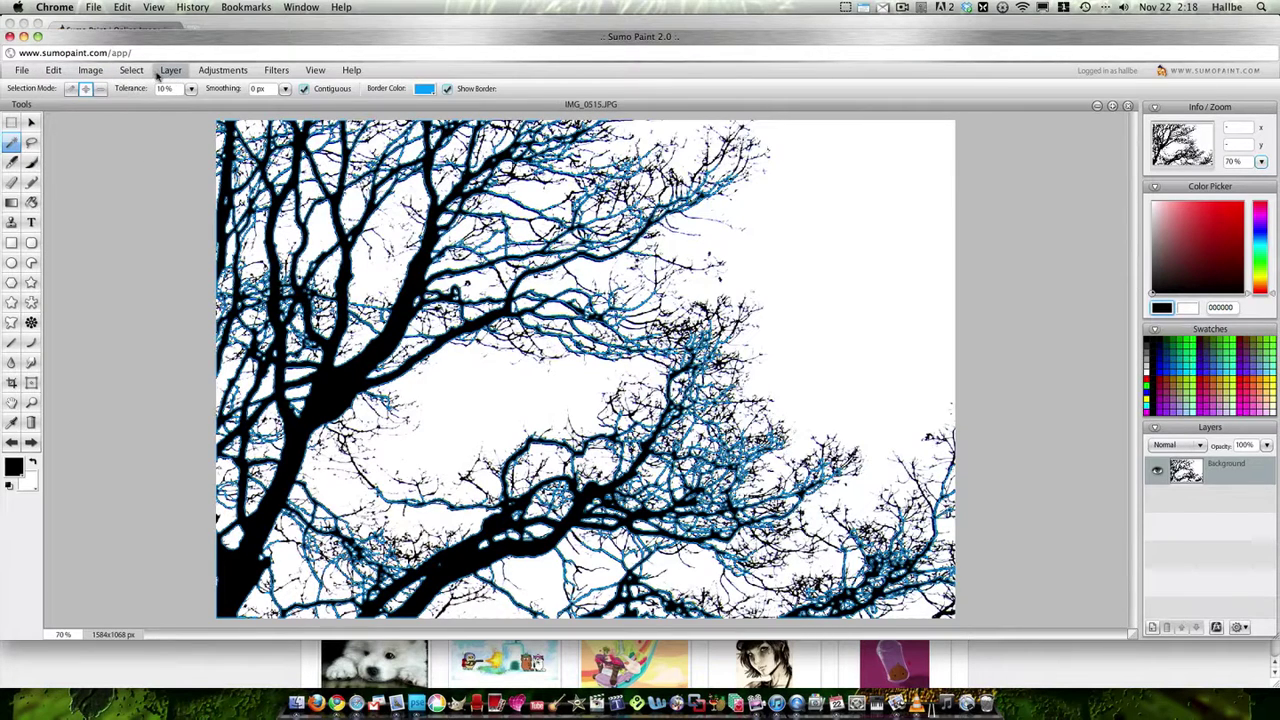
- Feather the selection by 1 px, then undo to check the selection
left_click(136, 74)
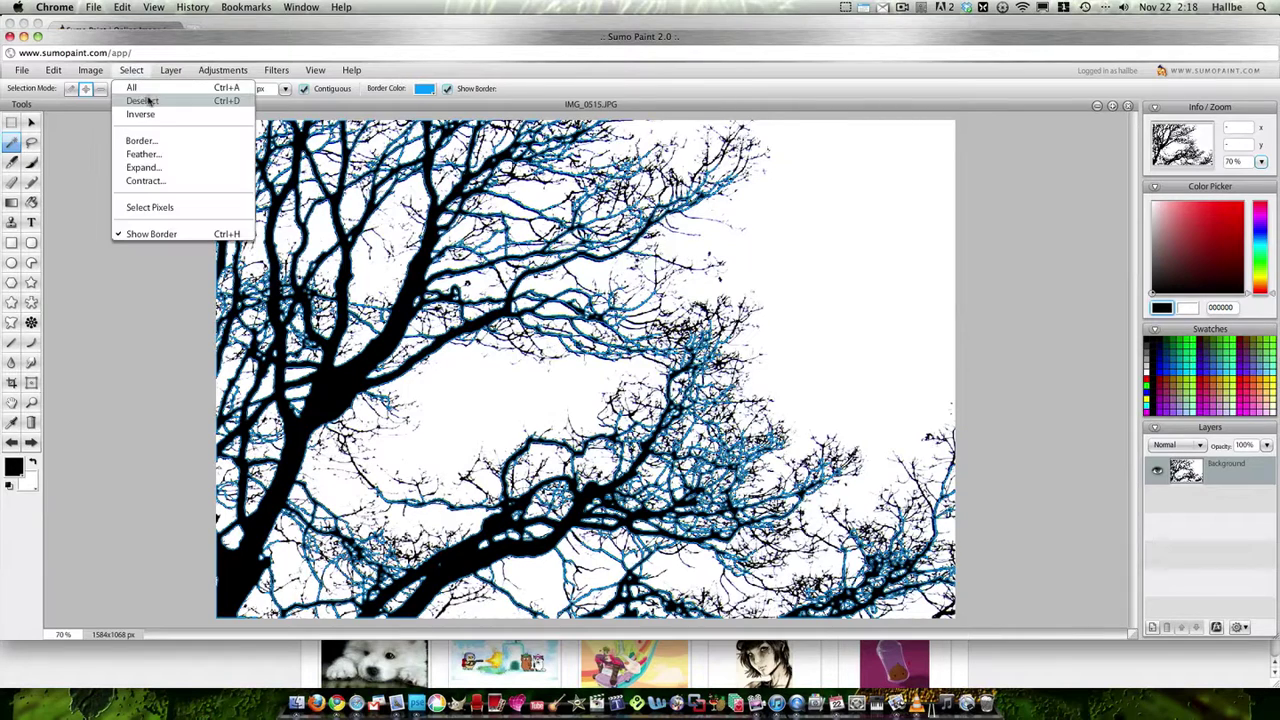
left_click(155, 155)
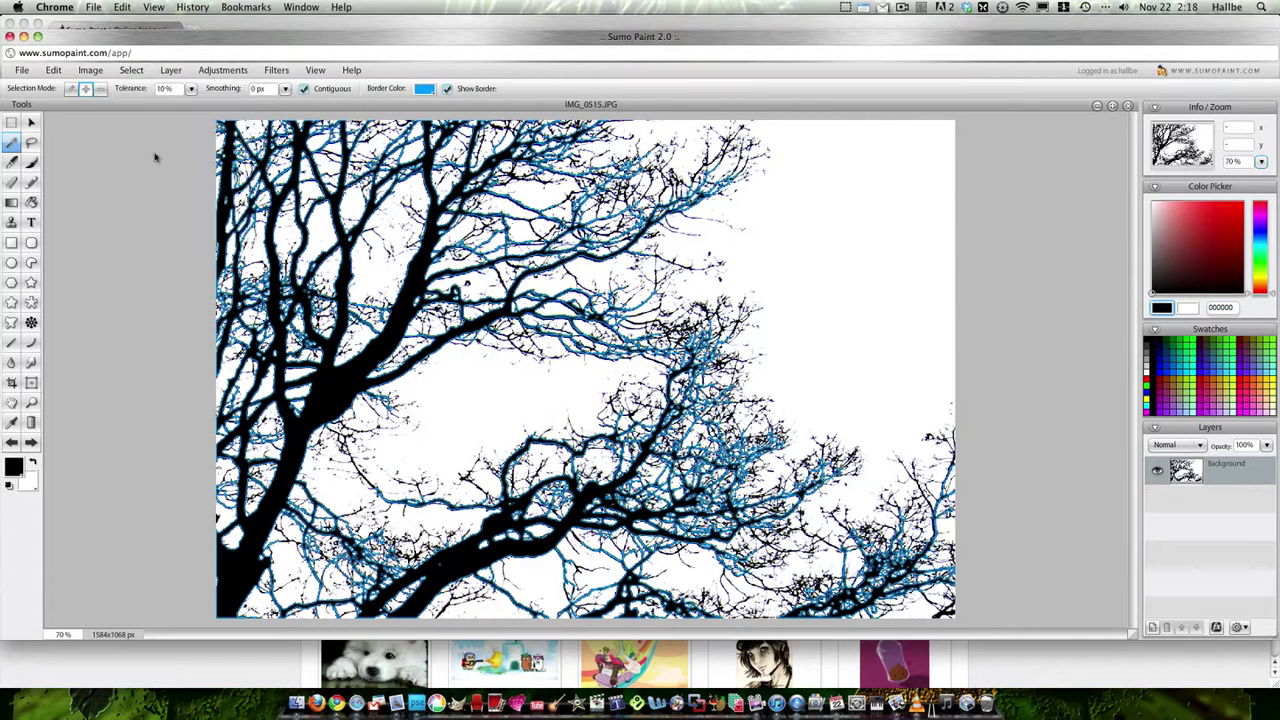
left_click_drag(689, 339, 645, 340)
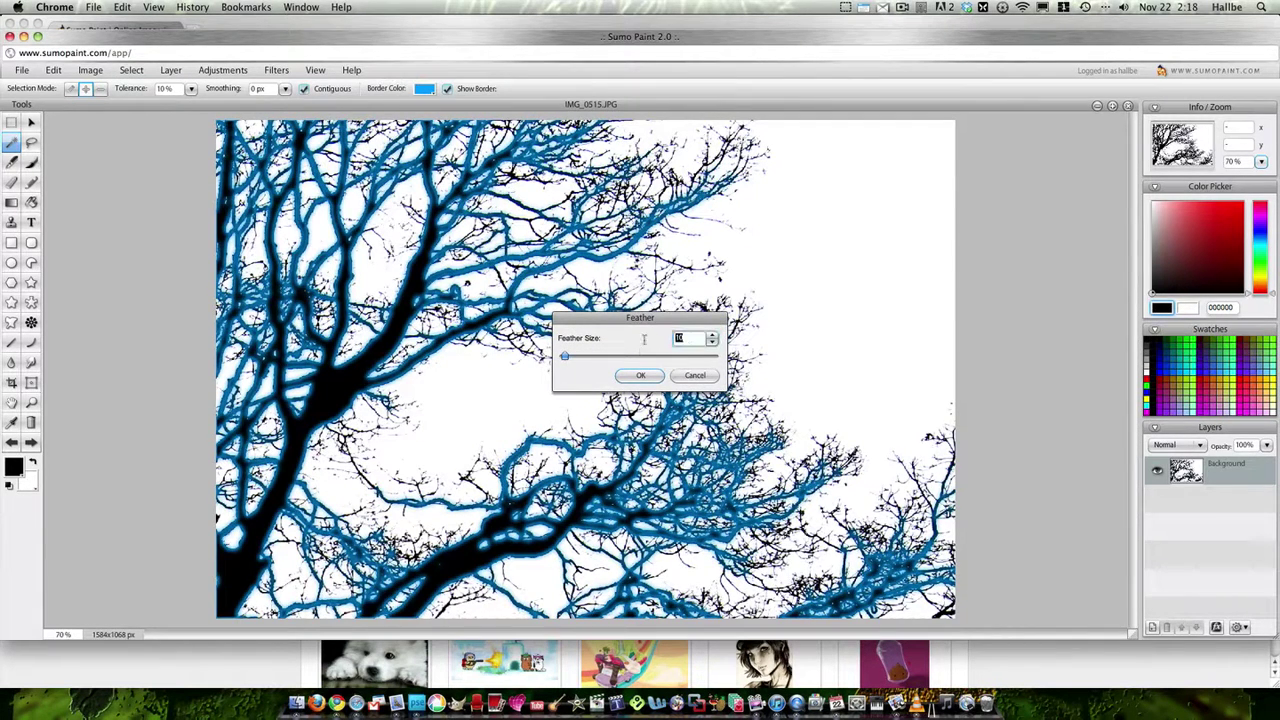
type("1")
left_click(638, 376)
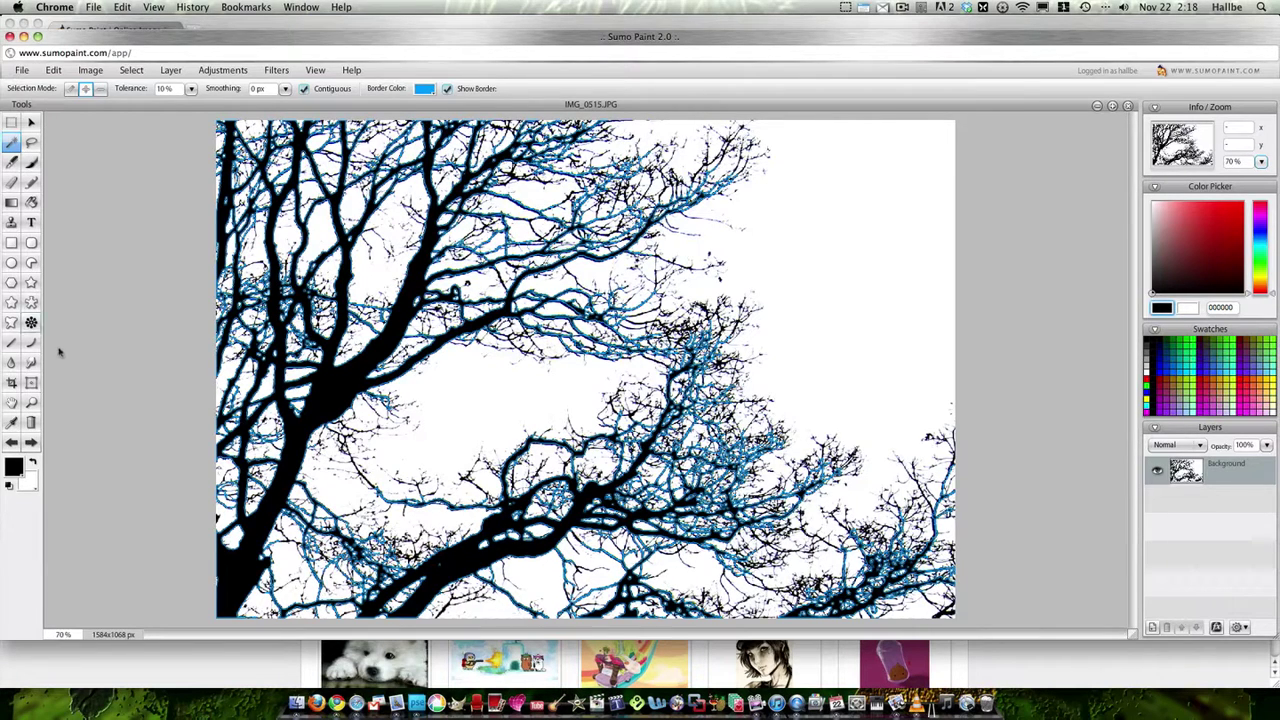
left_click(12, 443)
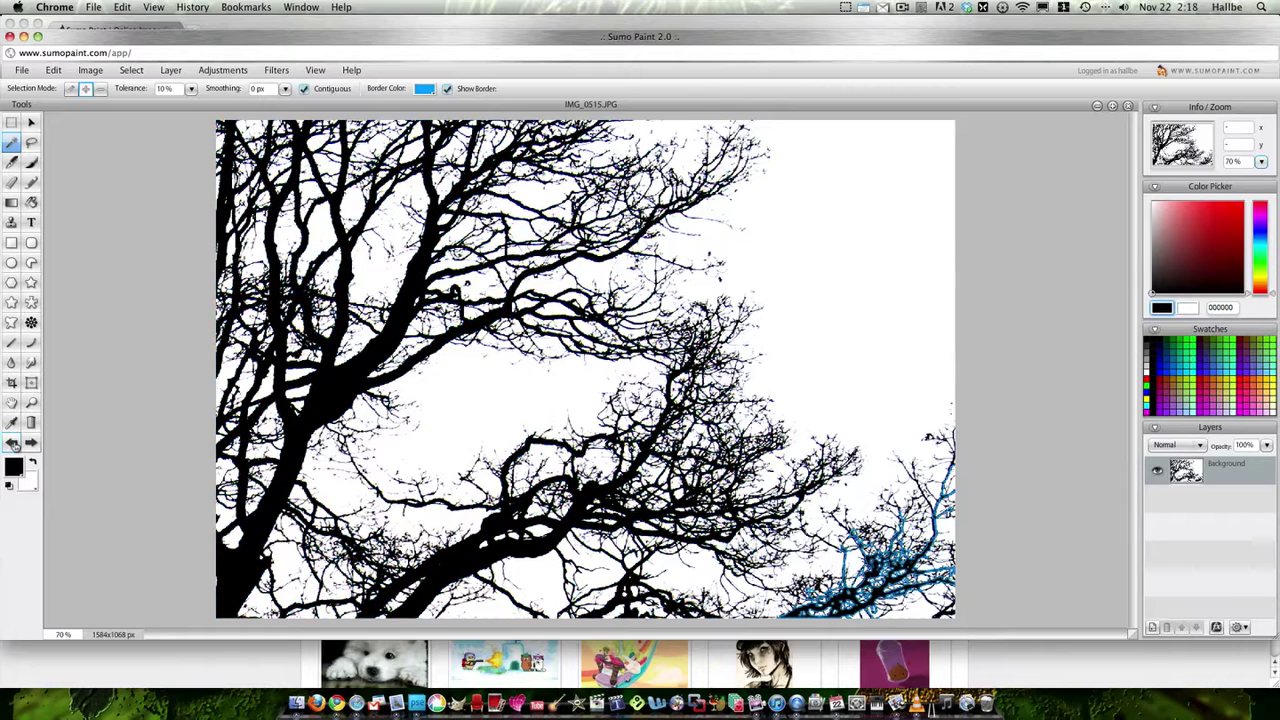
- Restore the tree selection, copy-paste it onto Layer 1, and delete the Background layer
left_click(32, 443)
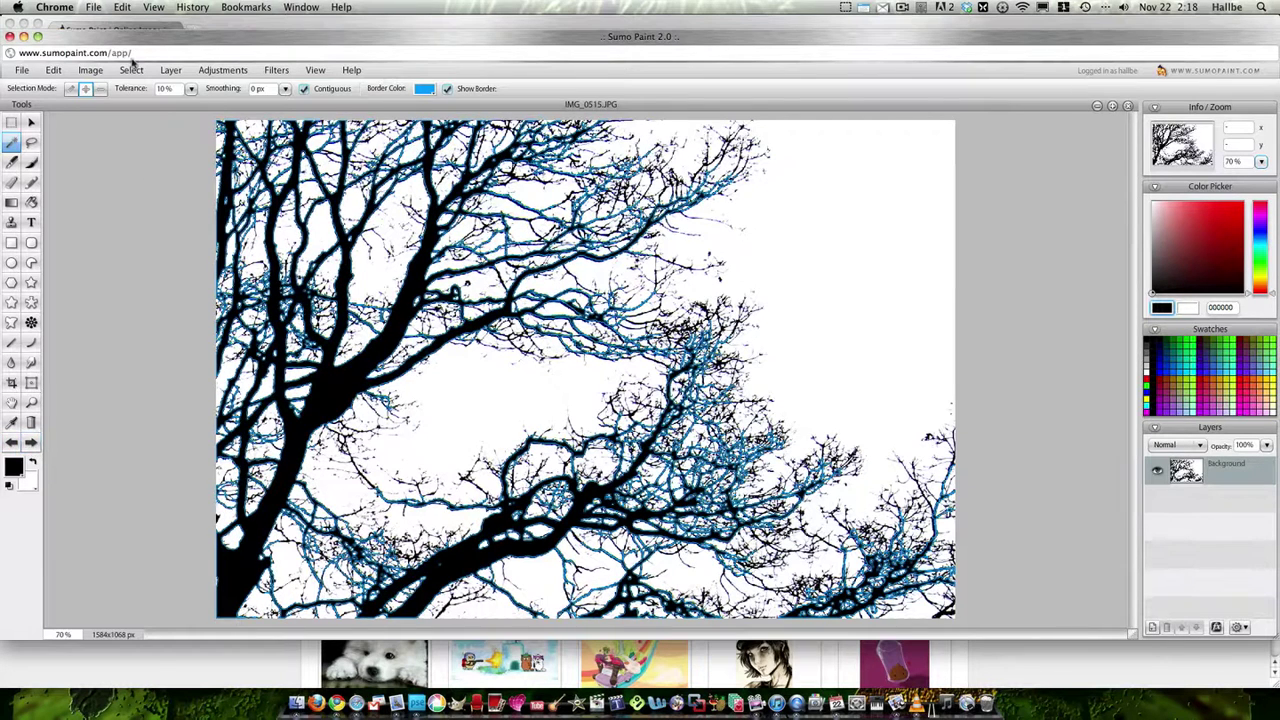
left_click(53, 70)
left_click(83, 146)
left_click(53, 70)
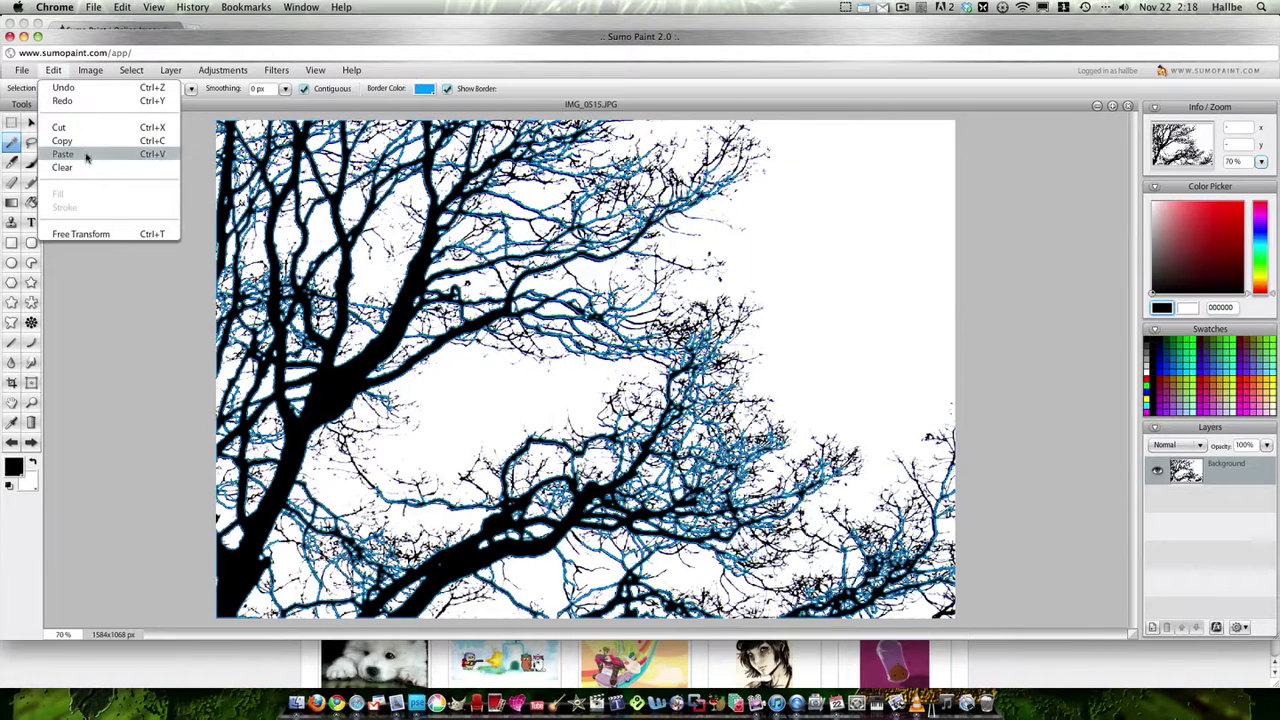
left_click(86, 154)
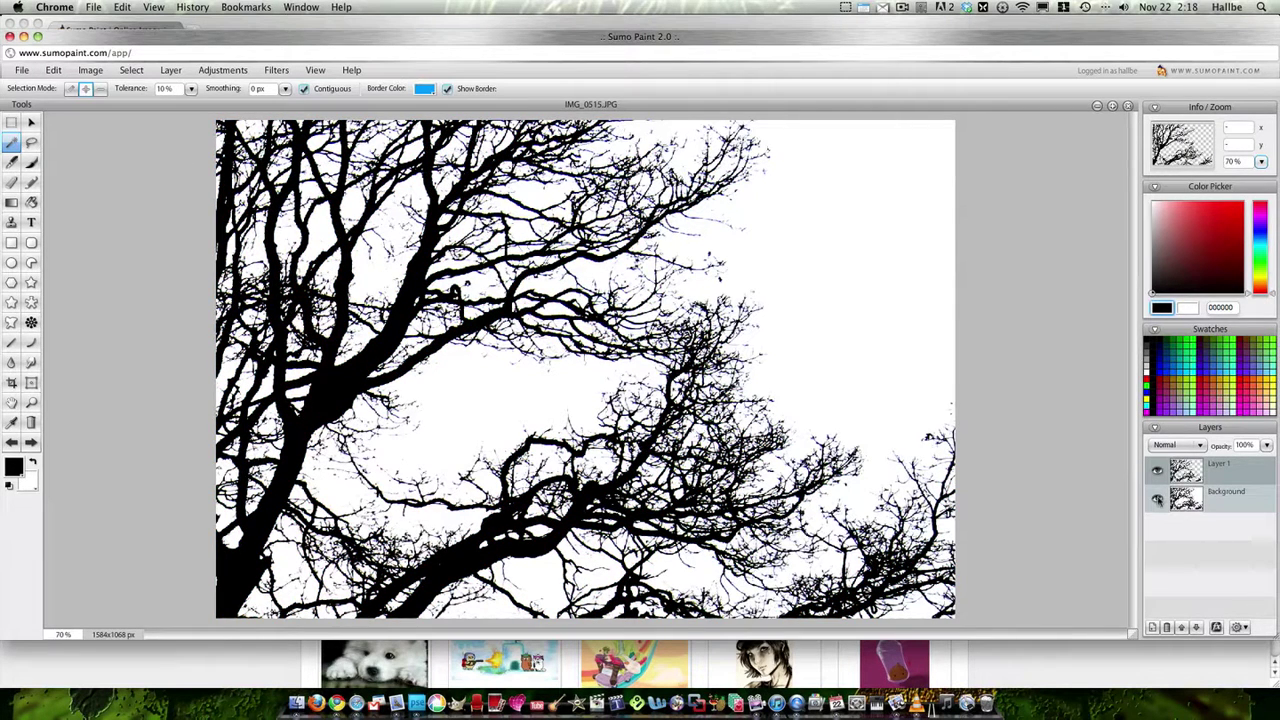
right_click(1194, 506)
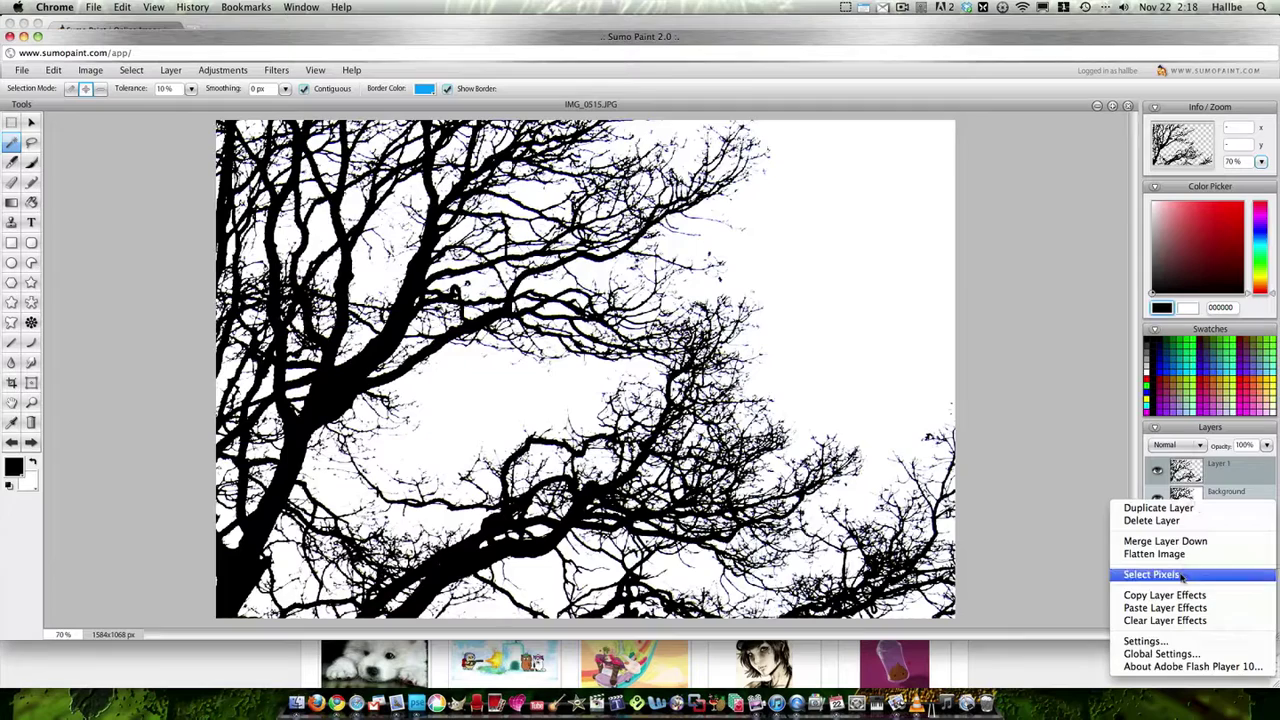
left_click(1186, 521)
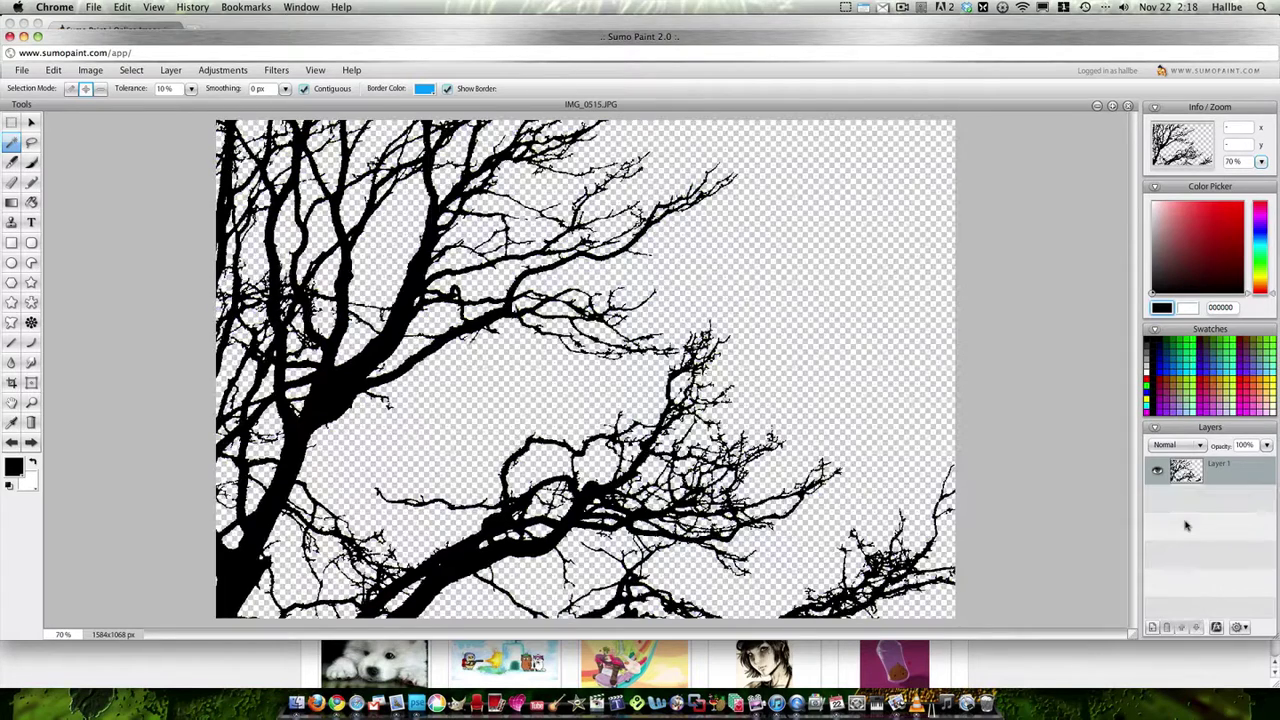
- Add an inner Bevel effect with distance 8 to the tree layer
left_click(171, 70)
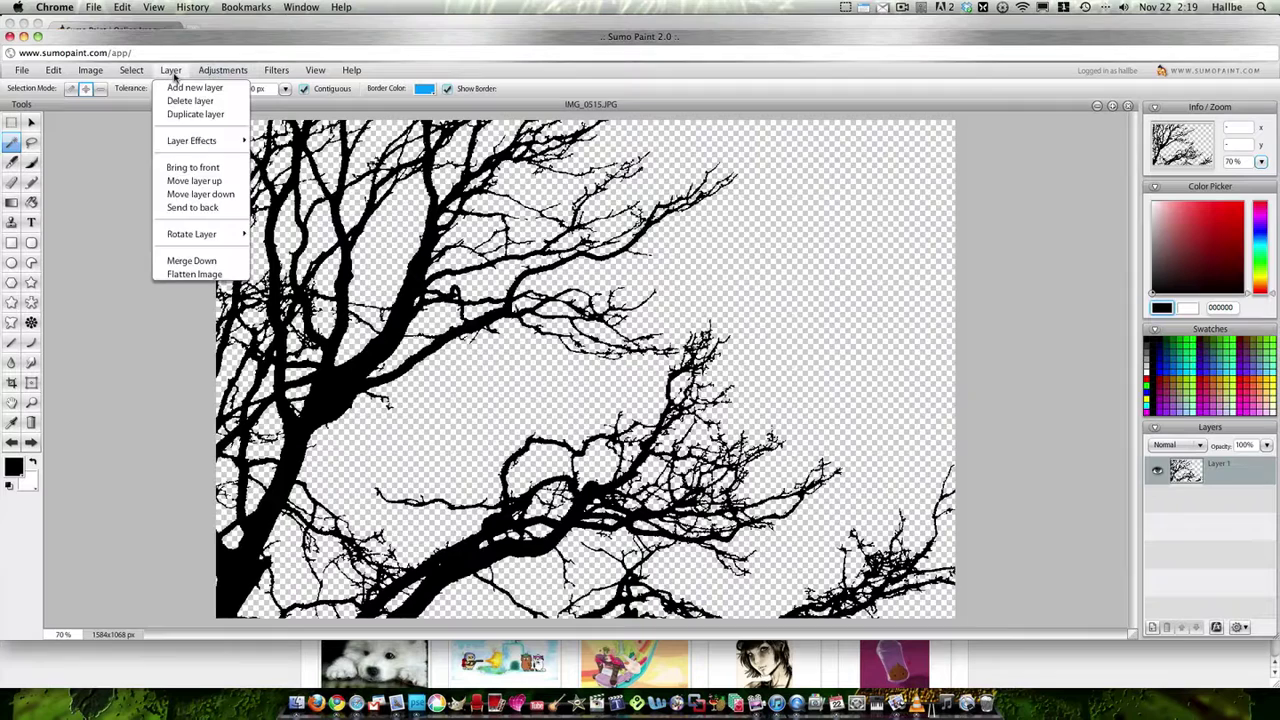
mouse_move(210, 143)
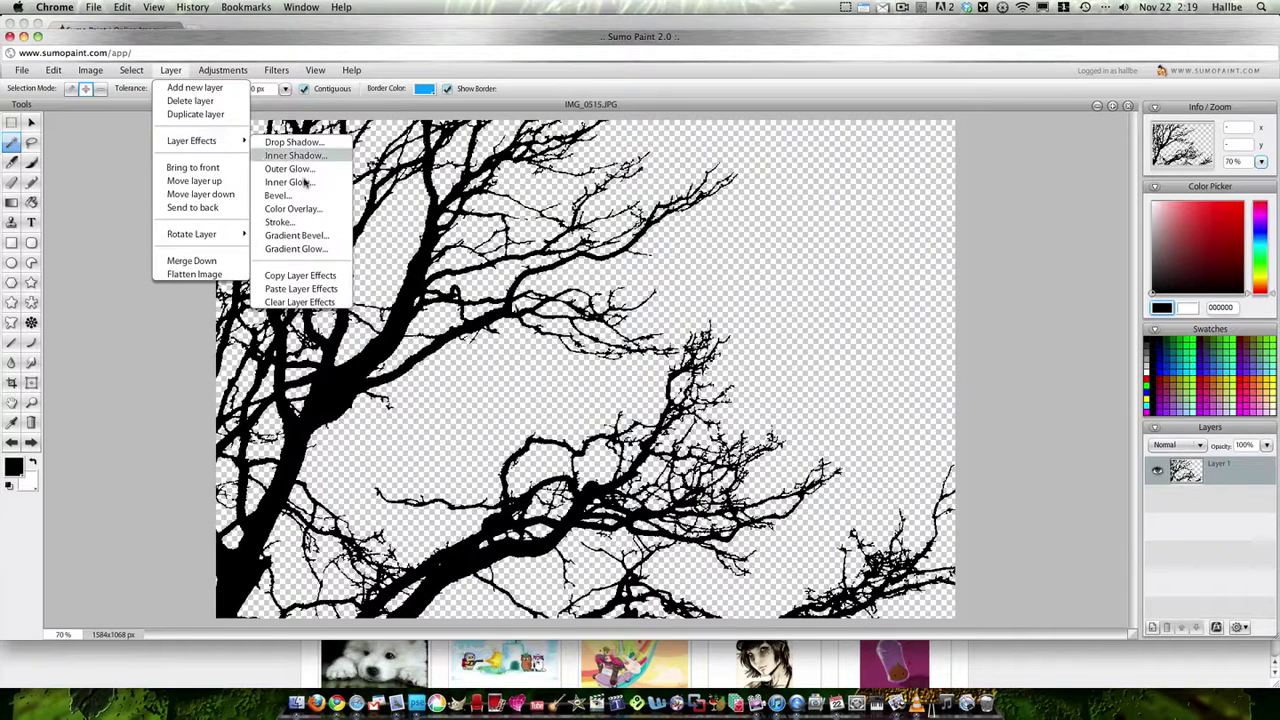
left_click(300, 195)
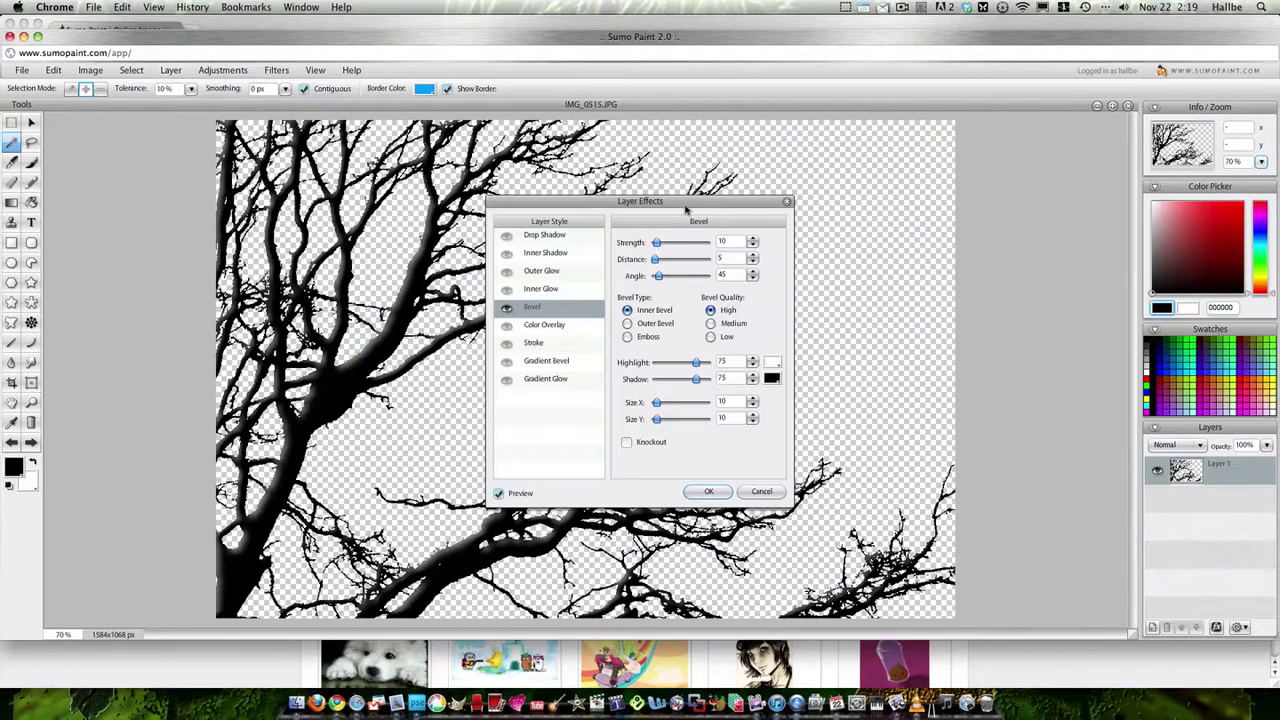
left_click_drag(760, 201, 1105, 221)
left_click_drag(1000, 282, 1001, 283)
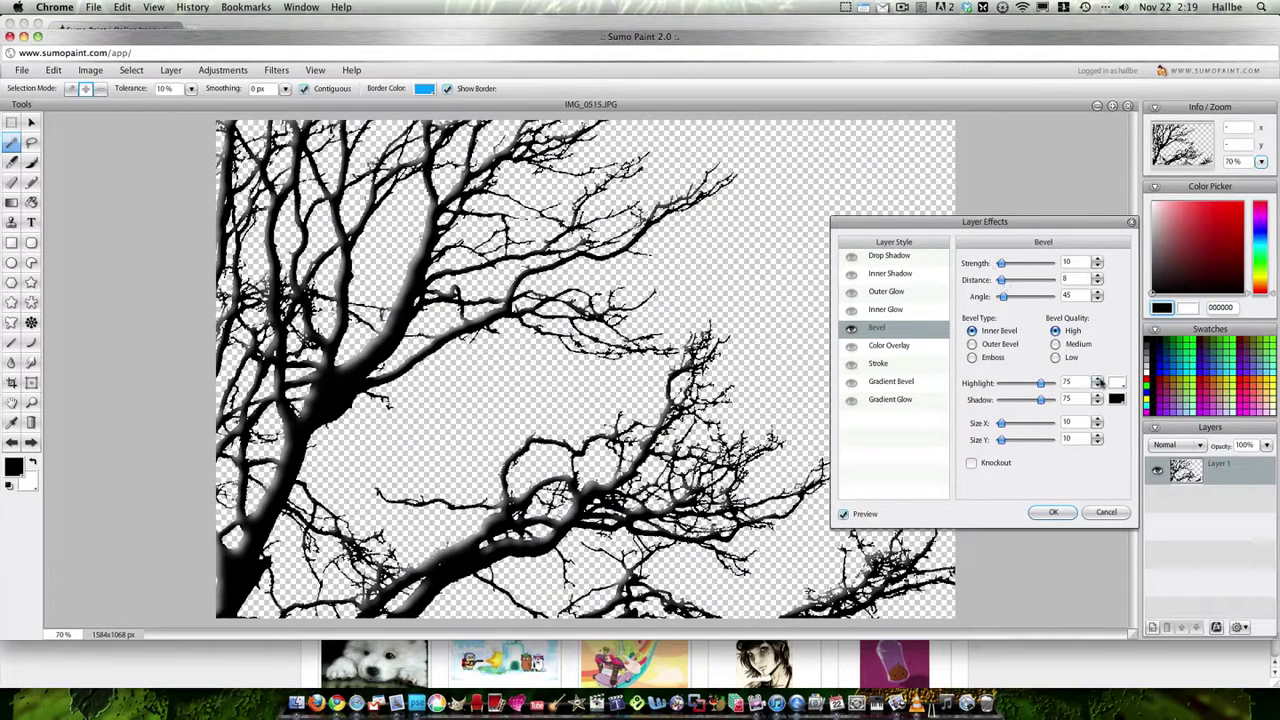
left_click(1054, 513)
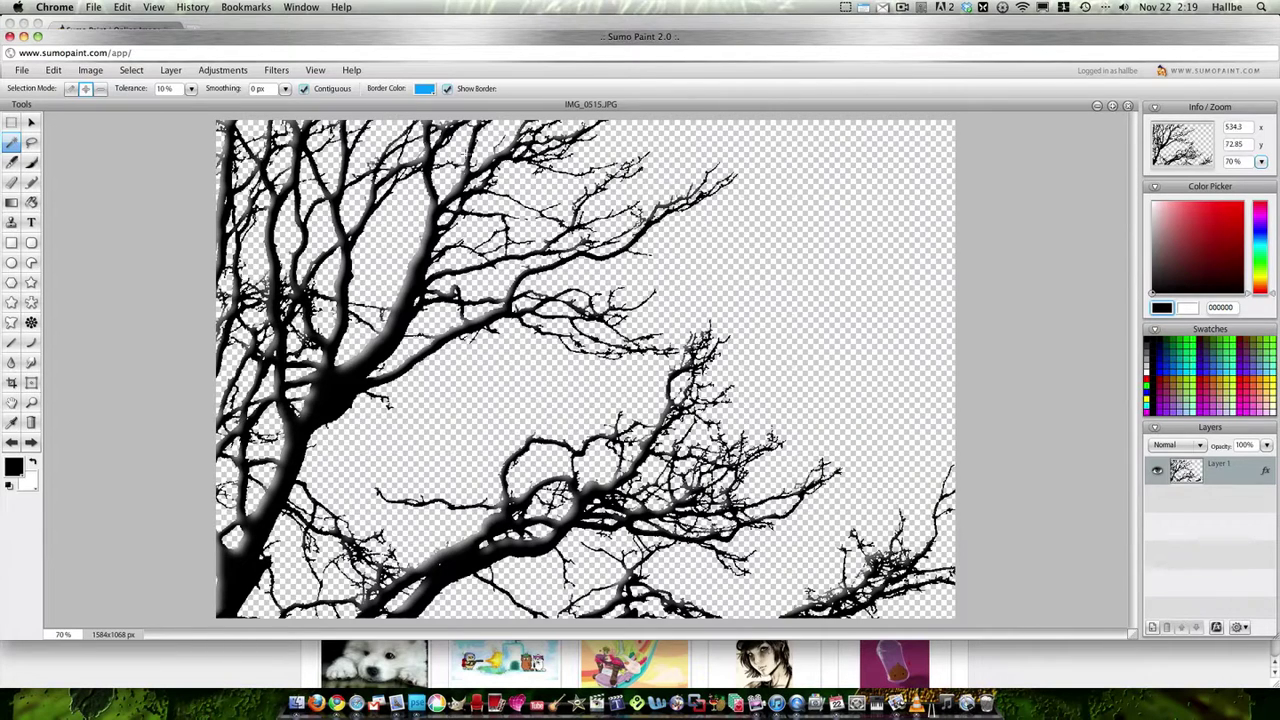
left_click(276, 70)
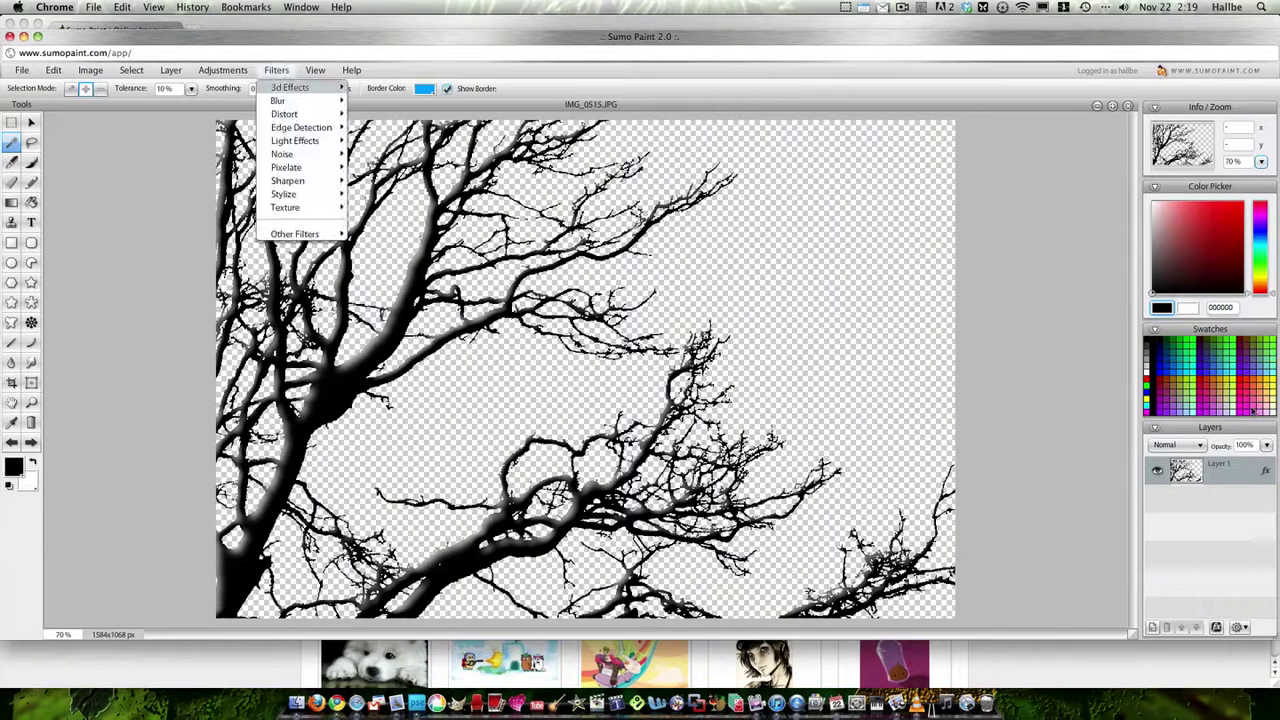
- Cancel a first noise attempt and select the tree's pixels on Layer 1
mouse_move(336, 155)
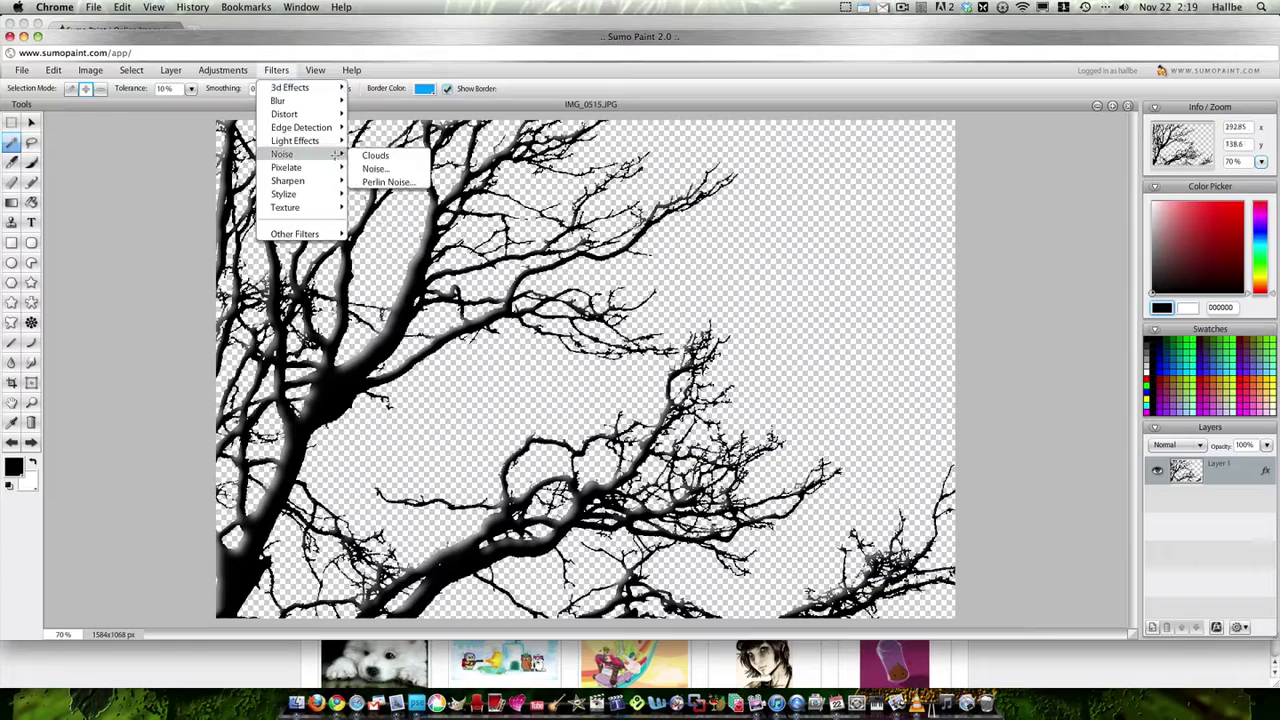
left_click(375, 168)
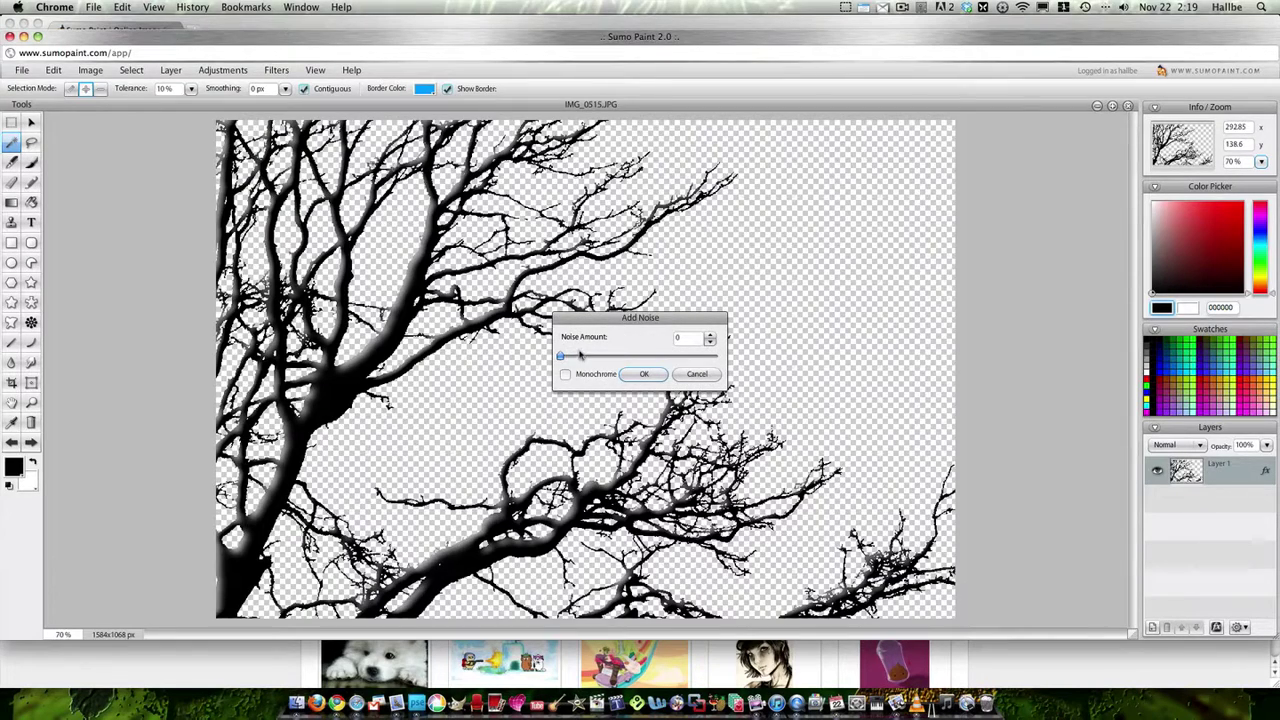
left_click(566, 374)
mouse_move(561, 356)
left_mouse_down()
mouse_move(622, 367)
mouse_move(555, 364)
left_mouse_up()
key("Escape")
right_click(1190, 478)
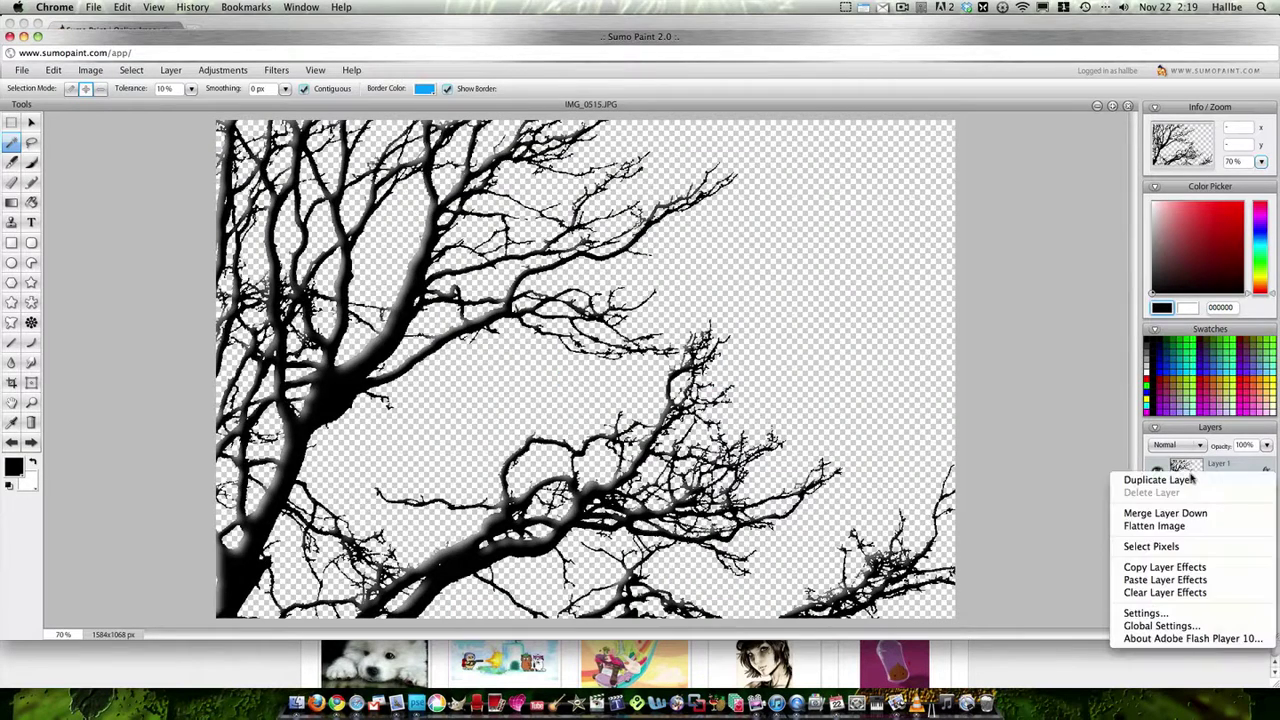
left_click(1150, 546)
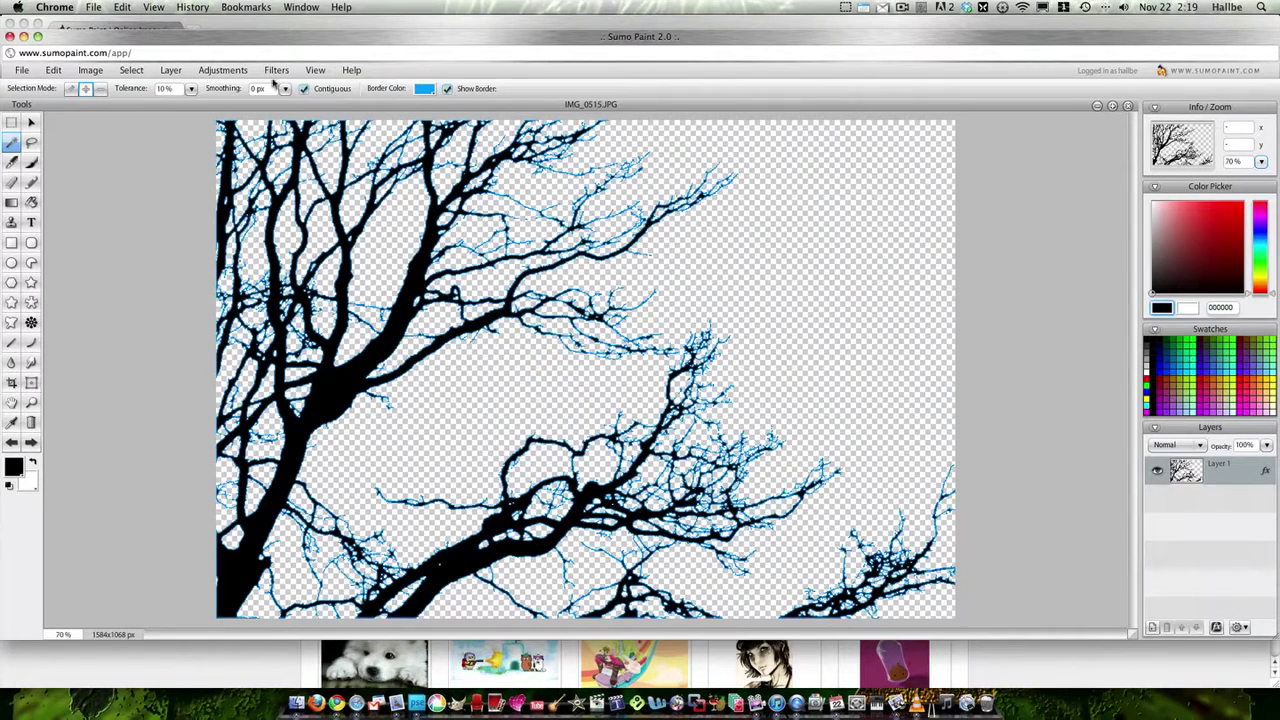
- Add monochrome noise with amount 19 to the selected branches
left_click(276, 70)
mouse_move(300, 154)
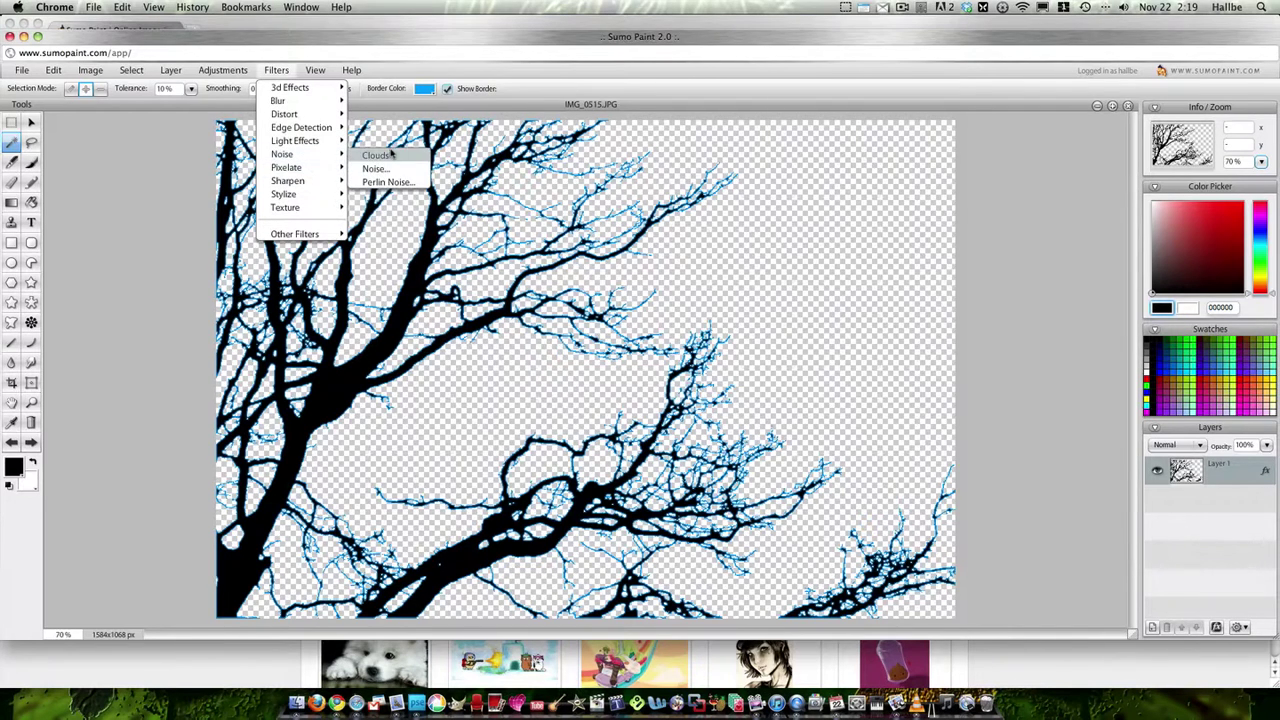
left_click(398, 168)
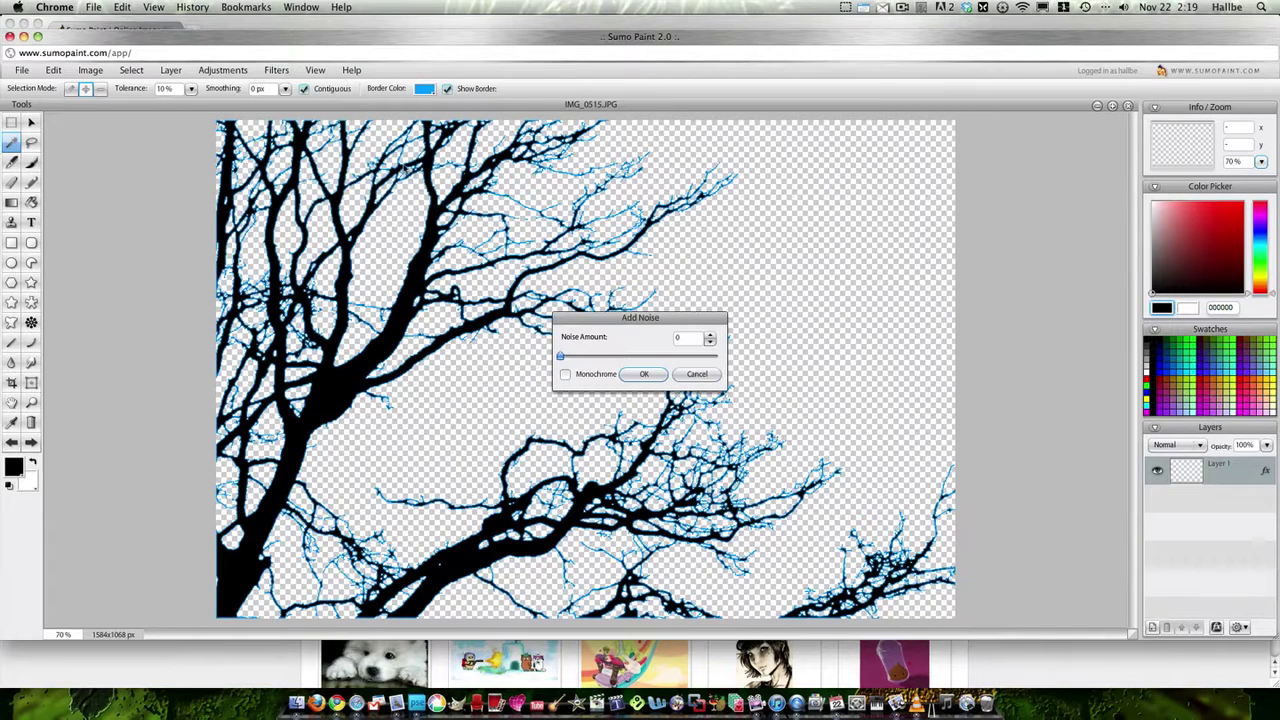
left_click(564, 375)
left_click_drag(561, 357, 592, 366)
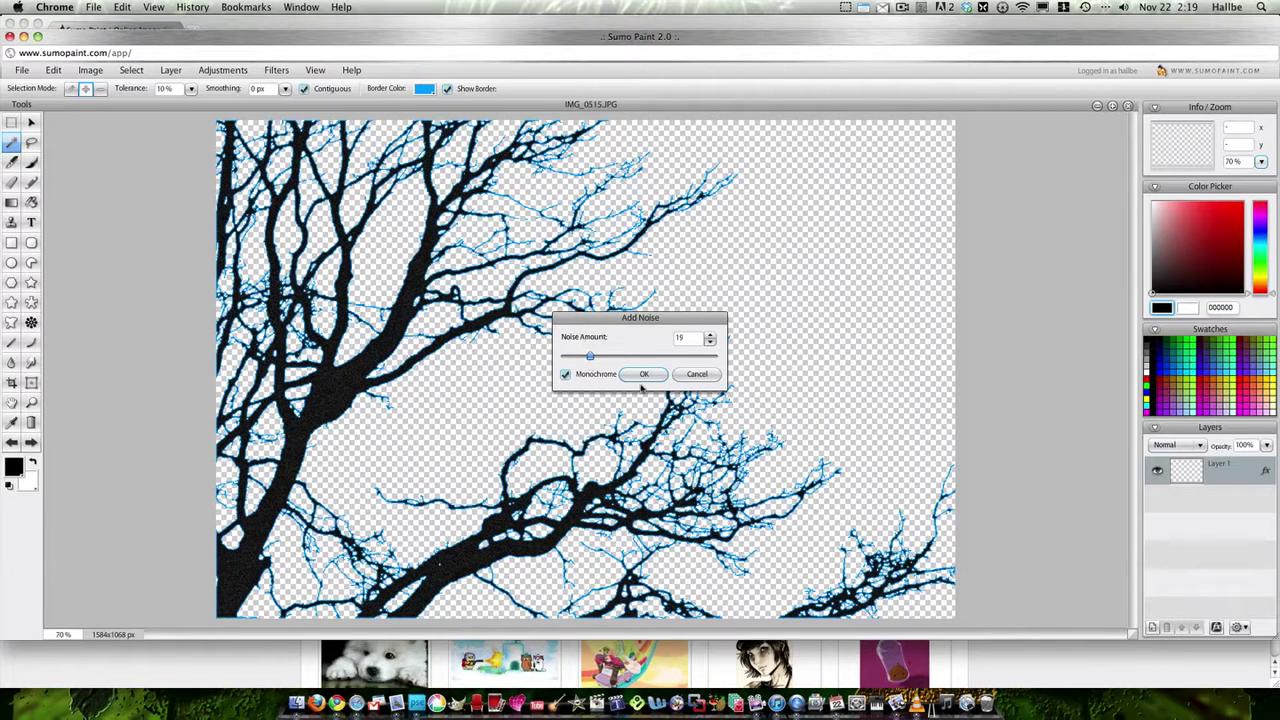
left_click(642, 375)
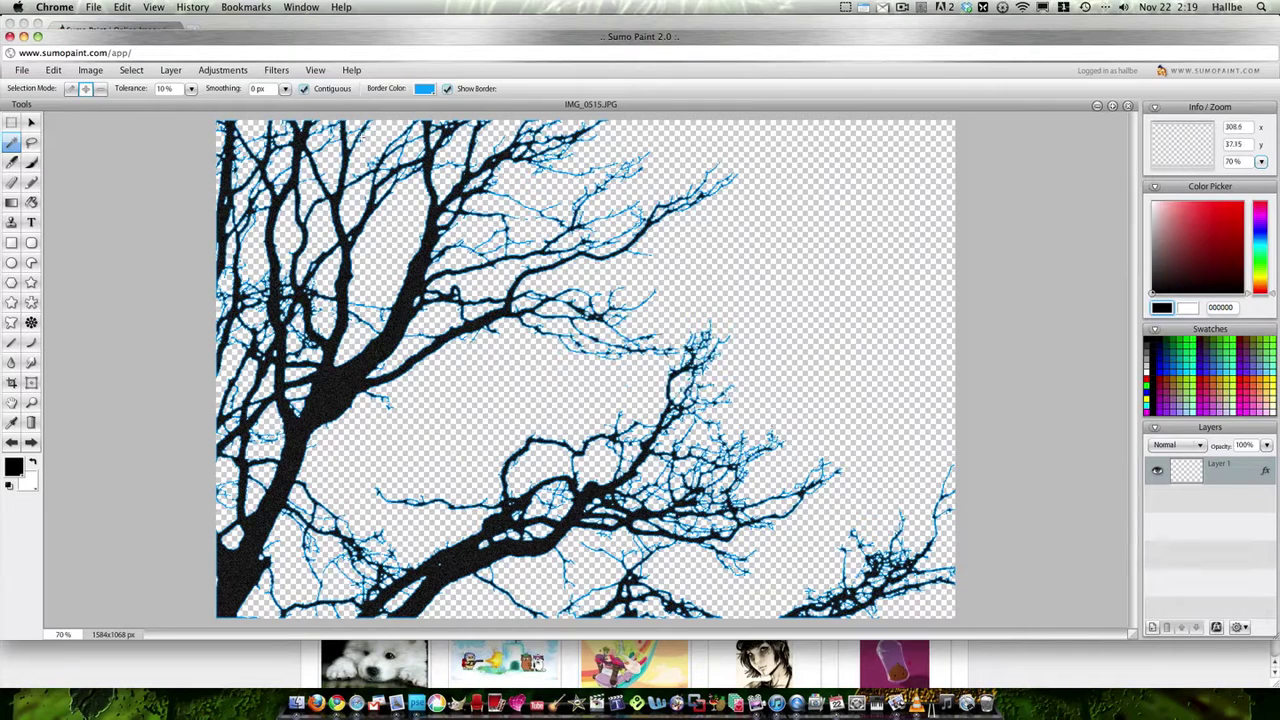
- Apply Emboss (scale 1, intensity 7, rotation -45) to the branches, then deselect
left_click(276, 70)
mouse_move(322, 192)
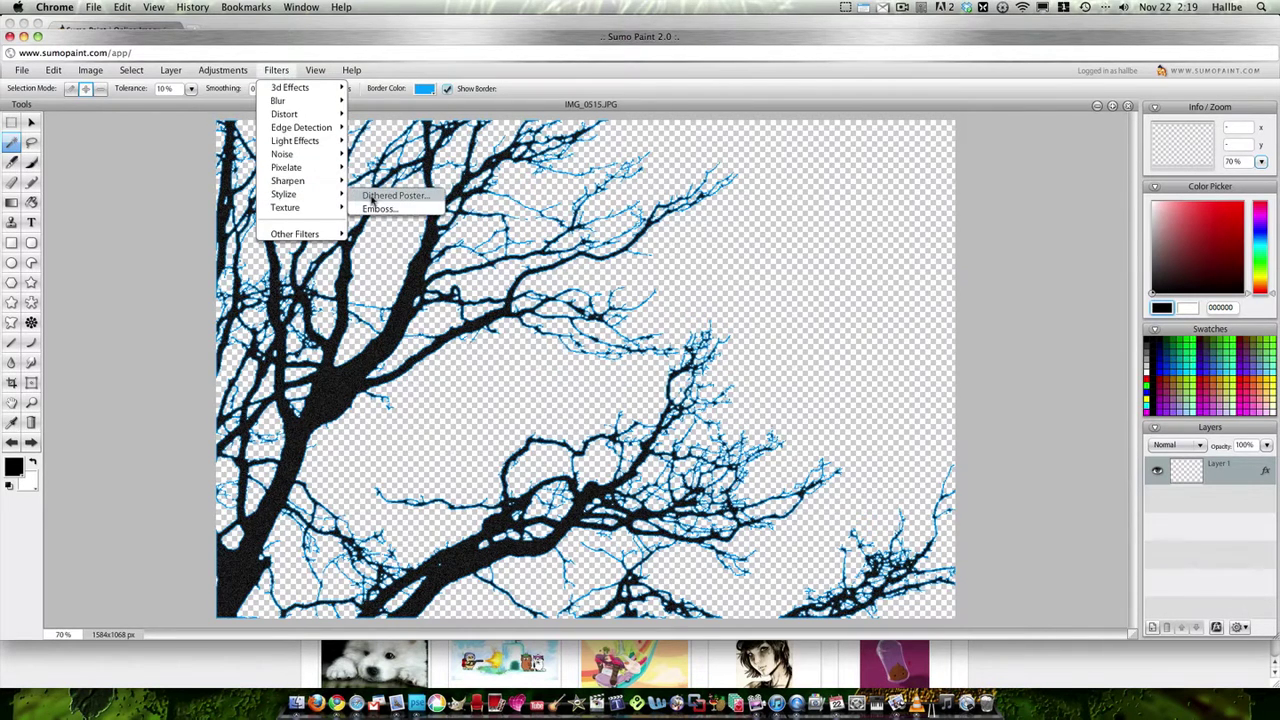
left_click(378, 208)
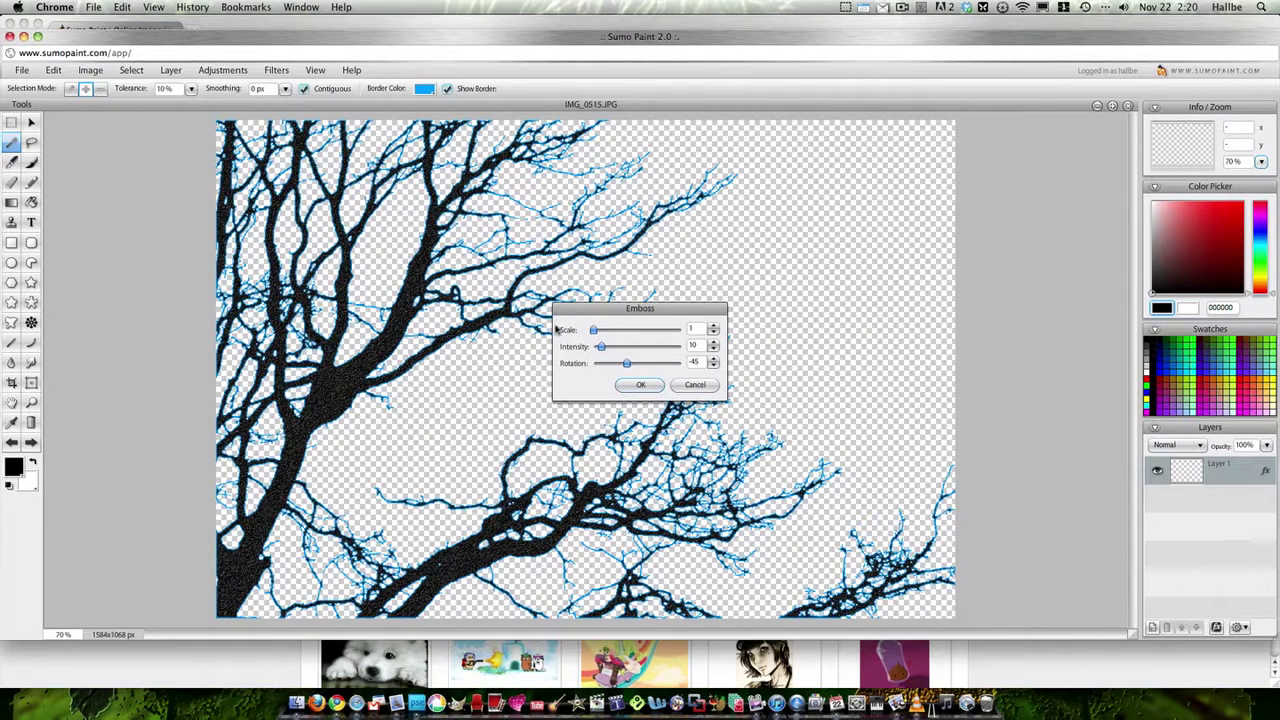
left_click_drag(600, 346, 597, 347)
key("Return")
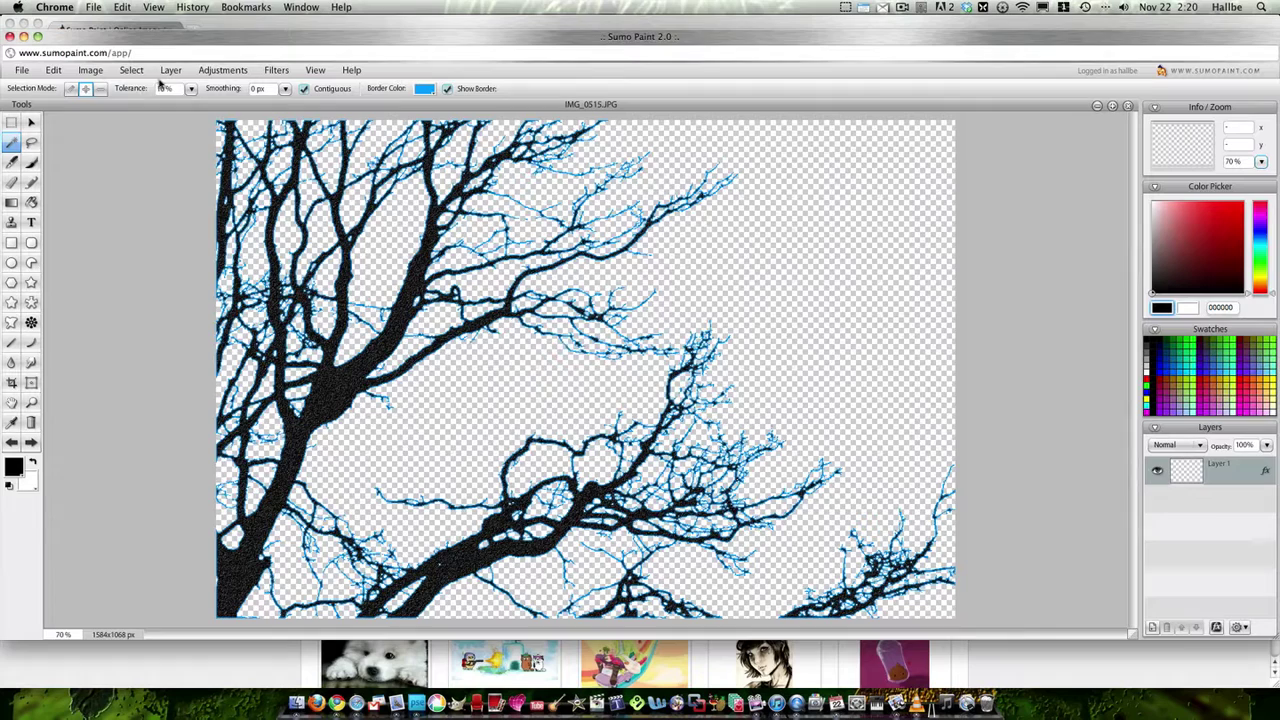
left_click(131, 70)
left_click(140, 101)
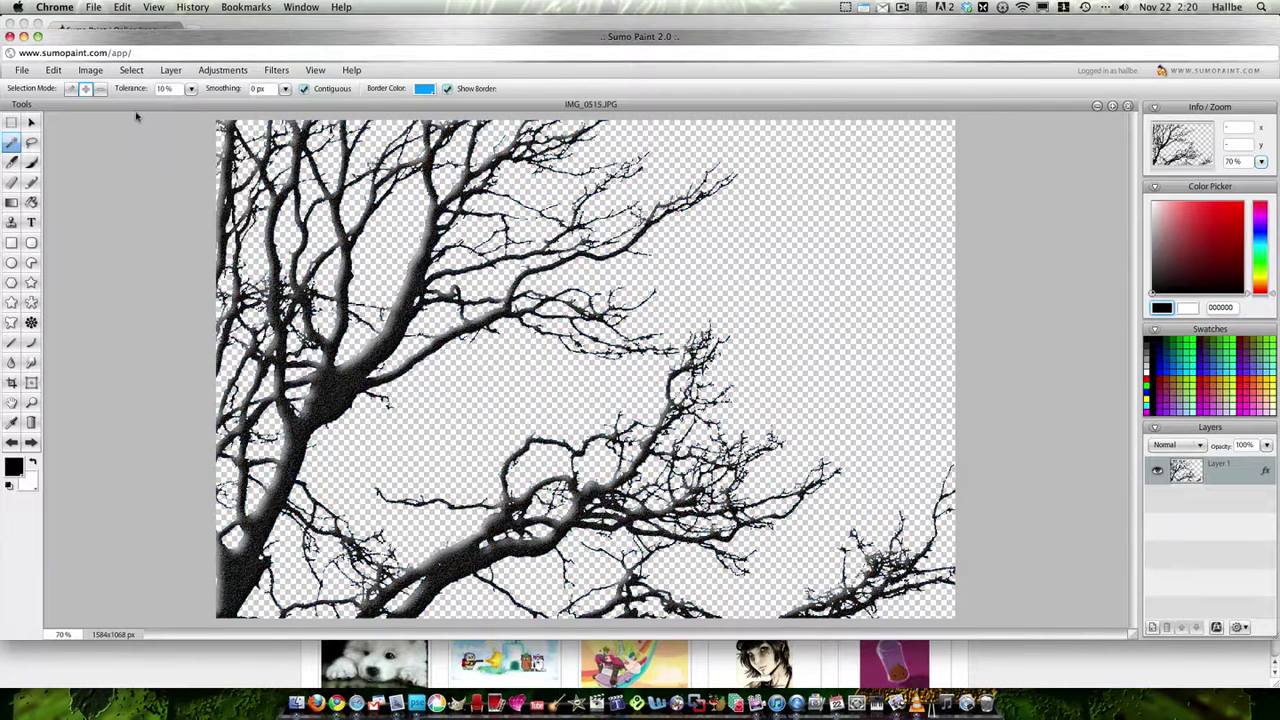
- Save the textured tree to the Desktop as tree.png and close its window
left_click(21, 70)
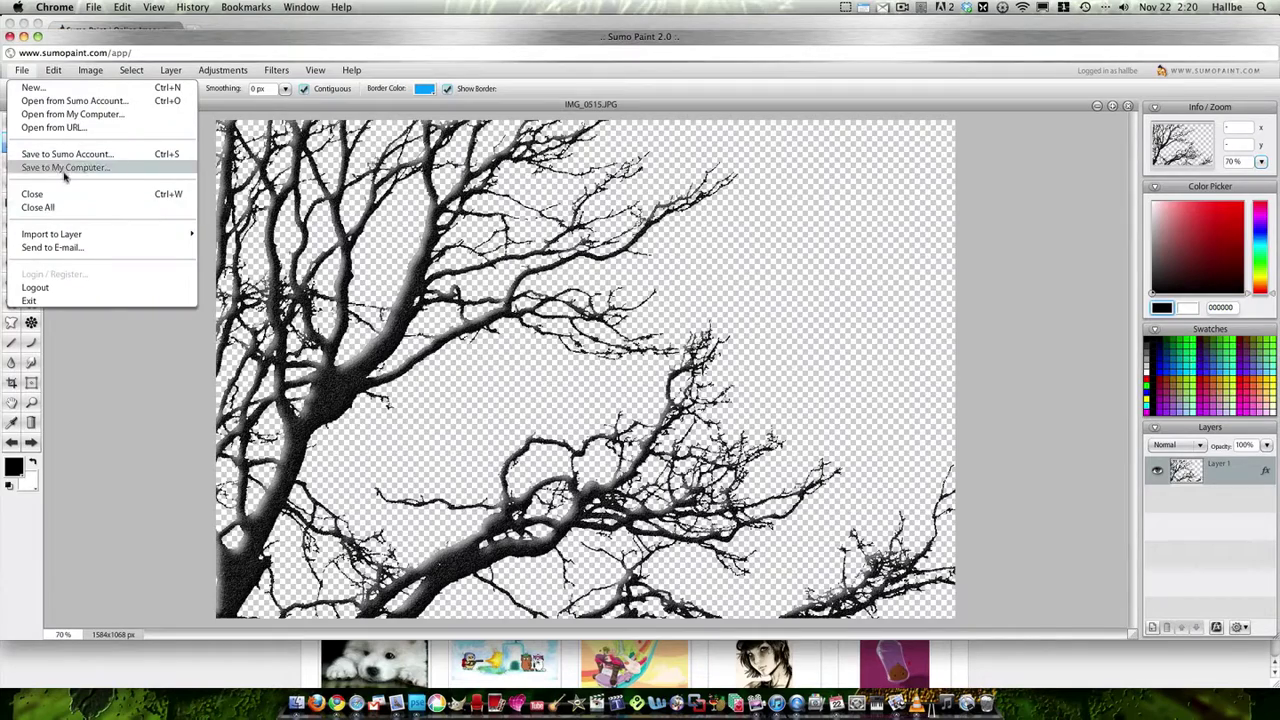
left_click(66, 168)
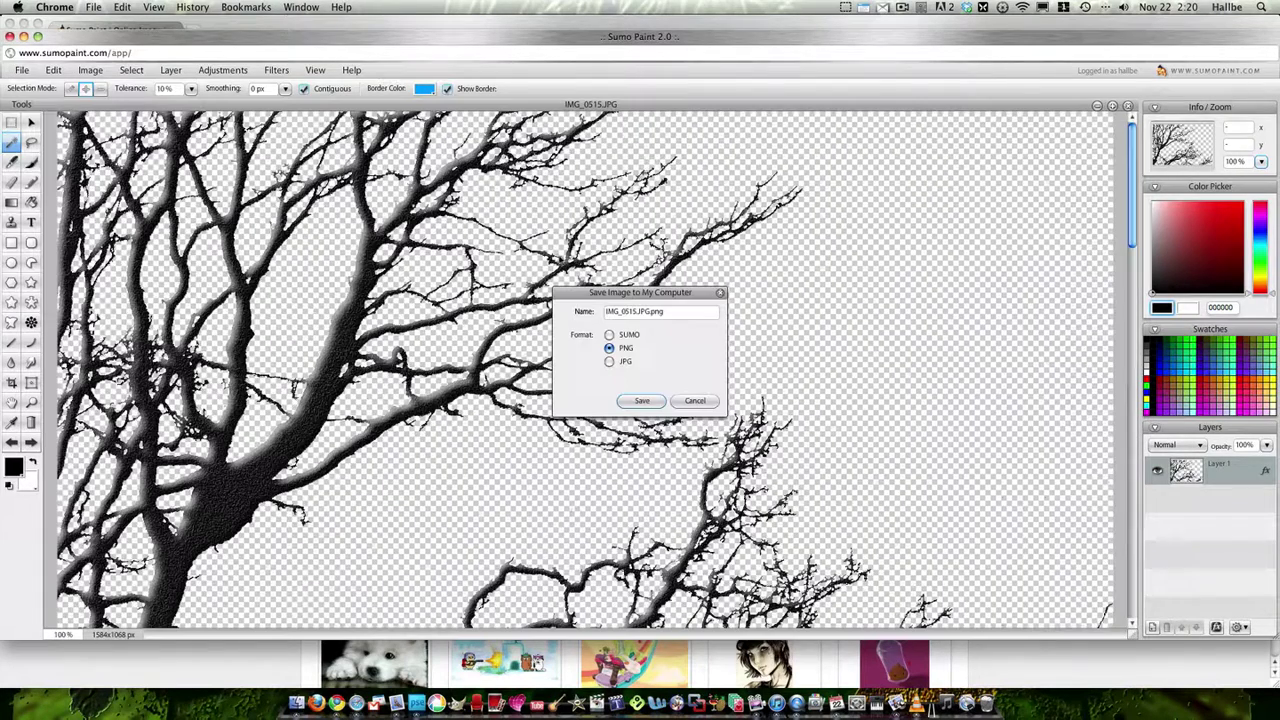
left_click(673, 313)
type("tree")
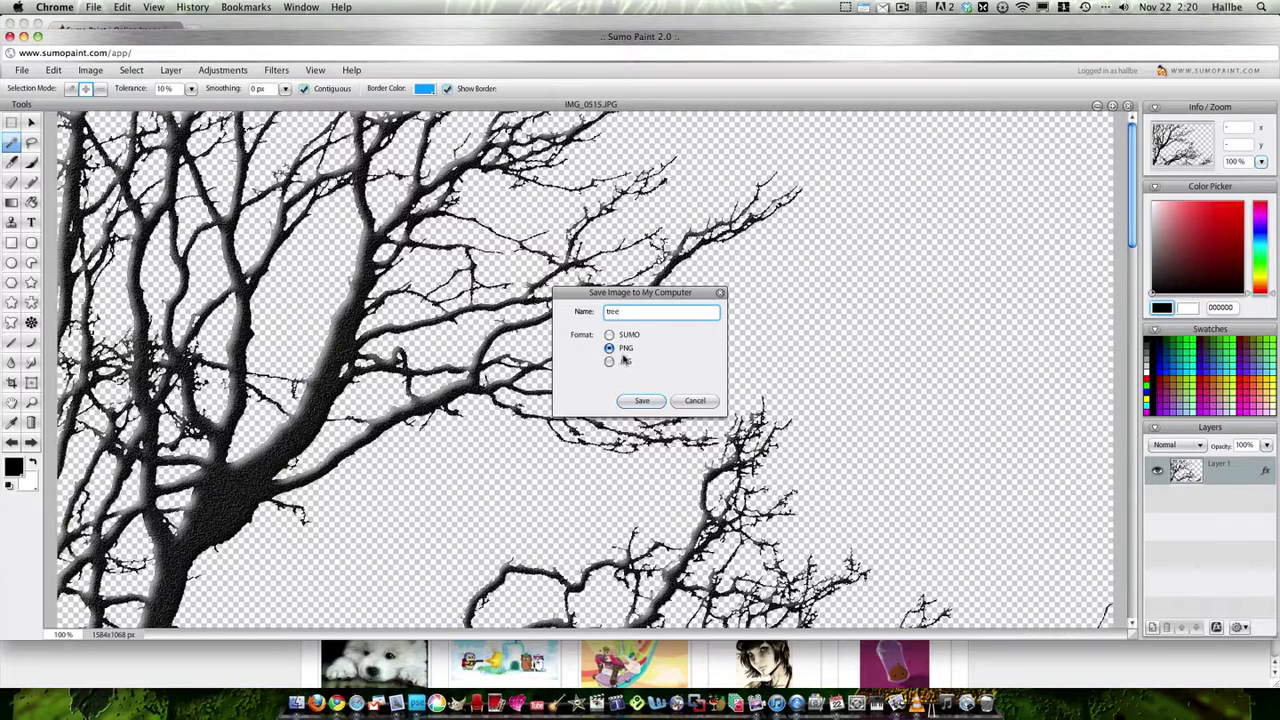
left_click(633, 402)
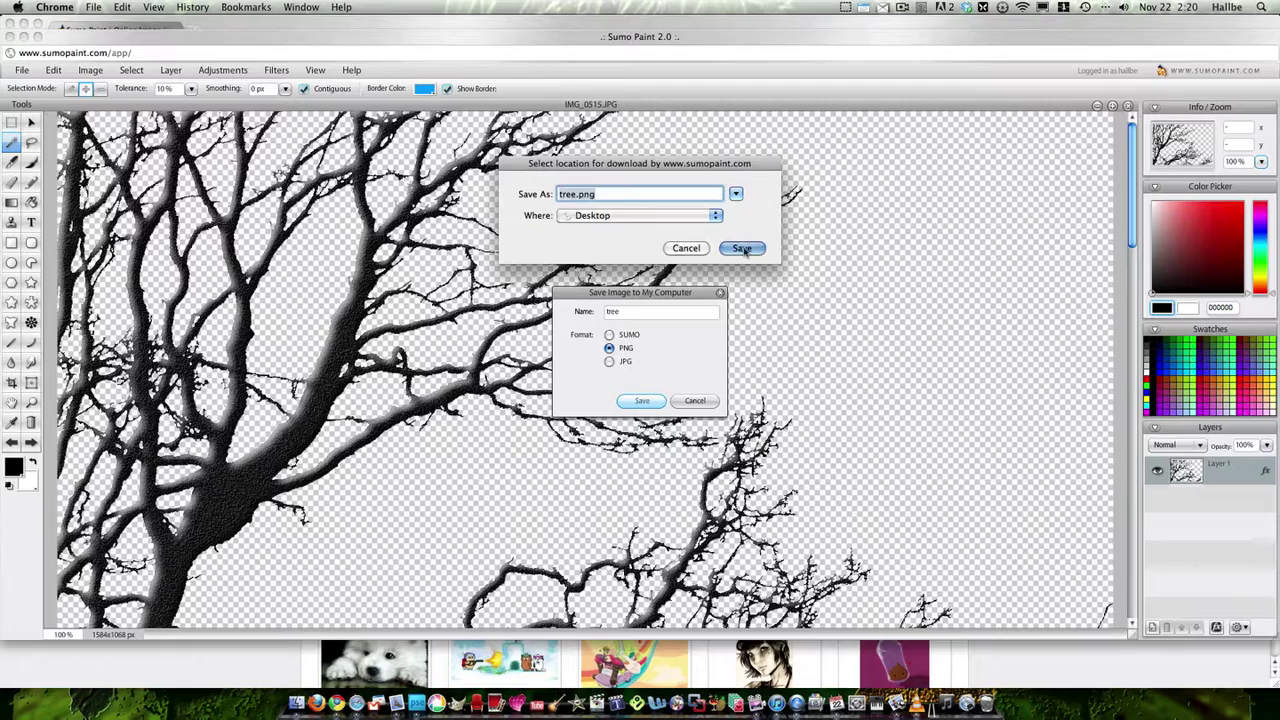
left_click(742, 249)
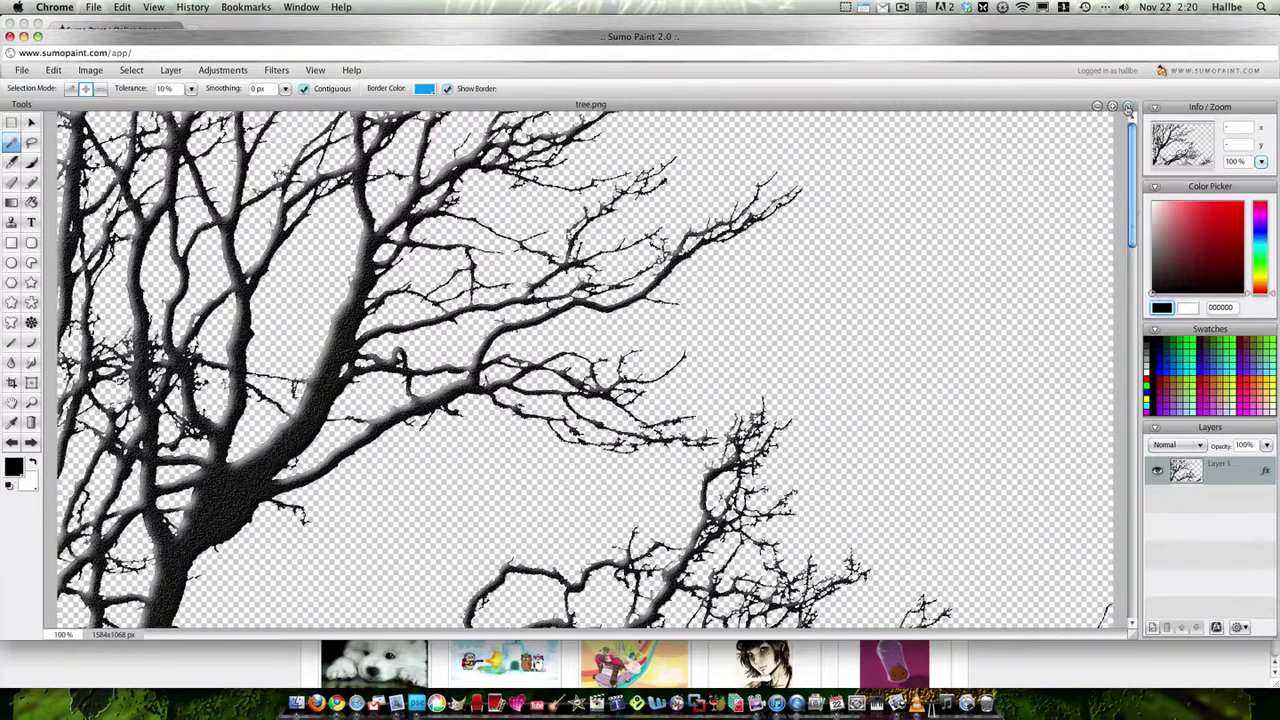
left_click(1128, 105)
- Open the sepia painting 'A River Runs Through it' from the Sumo account
left_click(22, 70)
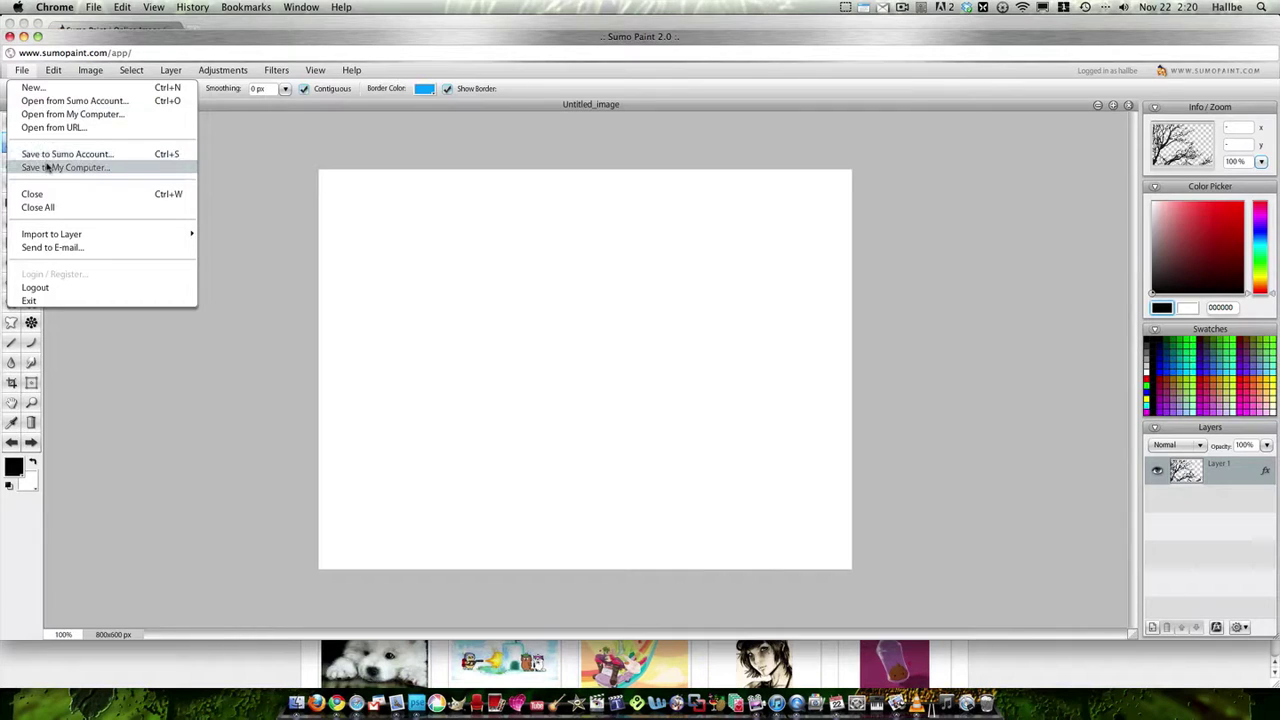
left_click(72, 101)
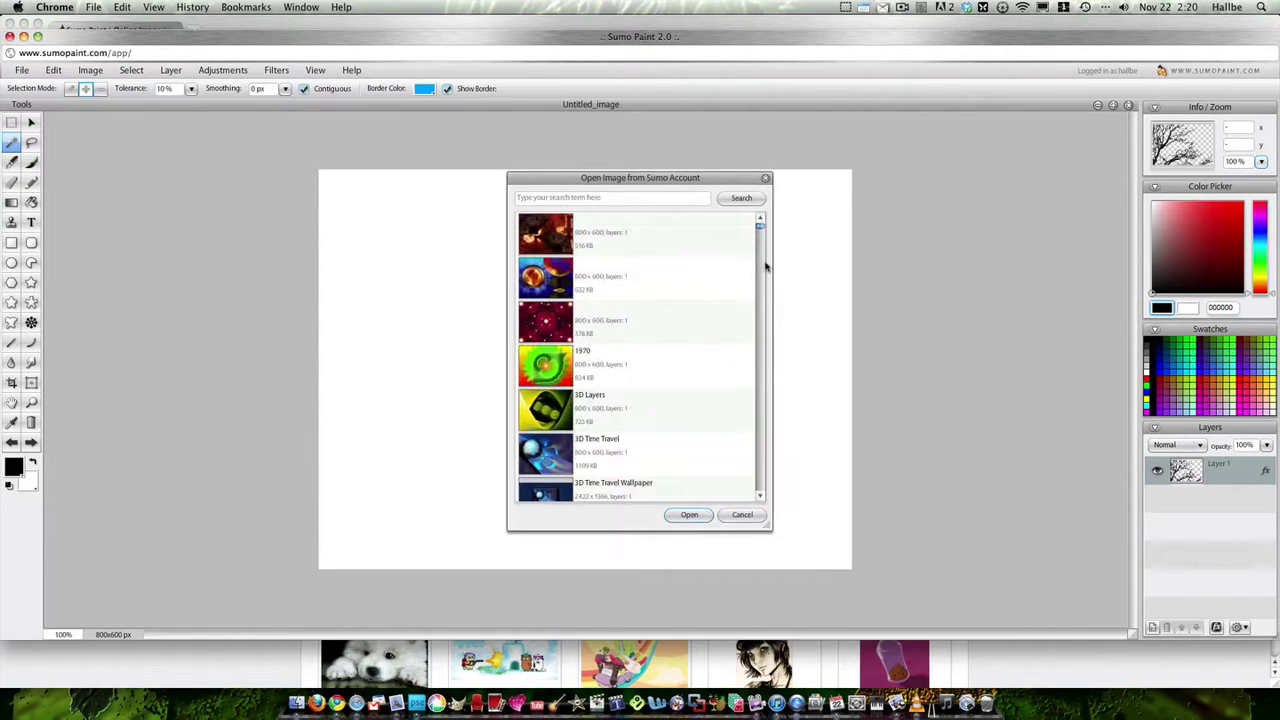
left_click_drag(759, 228, 760, 243)
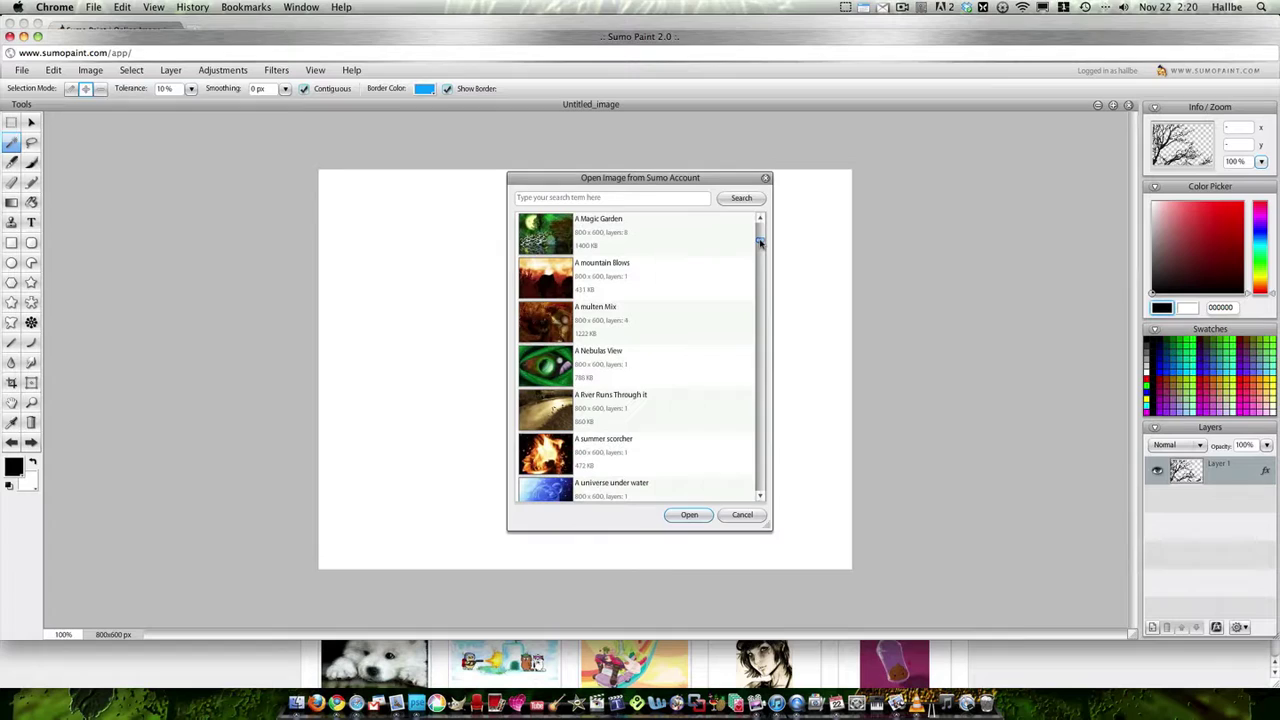
left_click(540, 415)
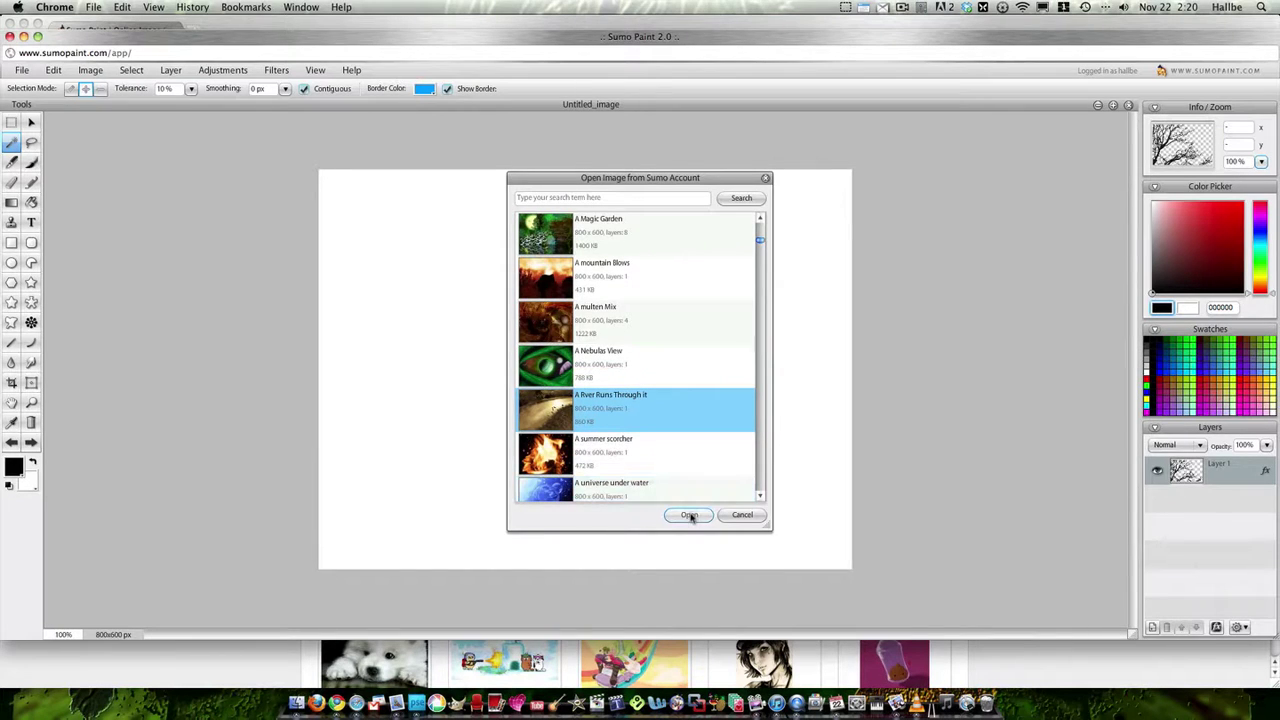
left_click(690, 516)
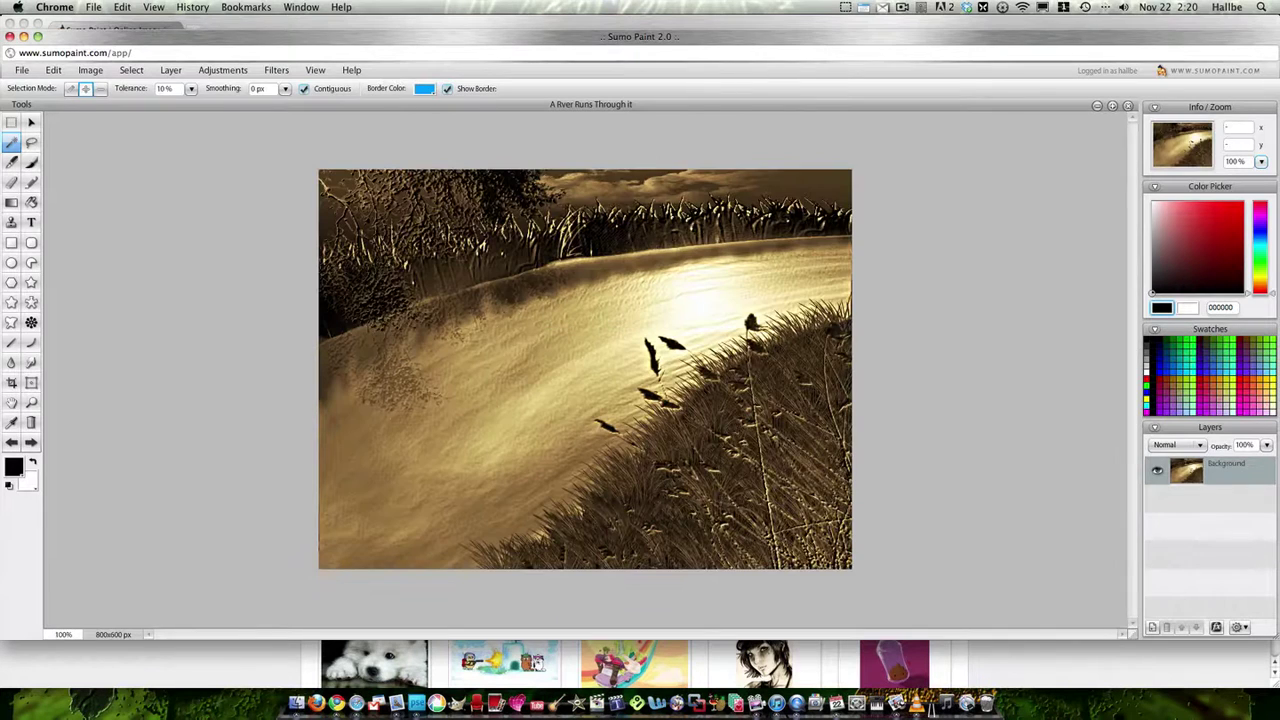
- Import tree.png from the computer as a new layer over the river painting
left_click(21, 70)
mouse_move(109, 237)
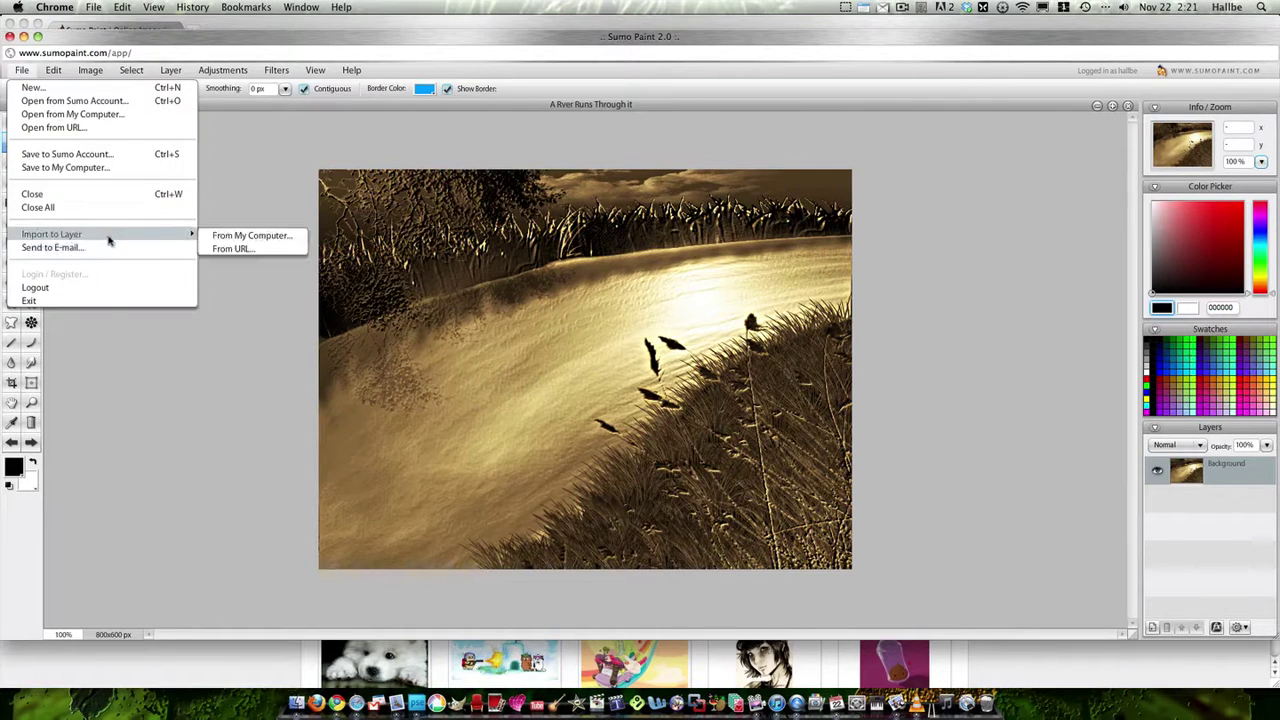
left_click(223, 237)
left_click(845, 85)
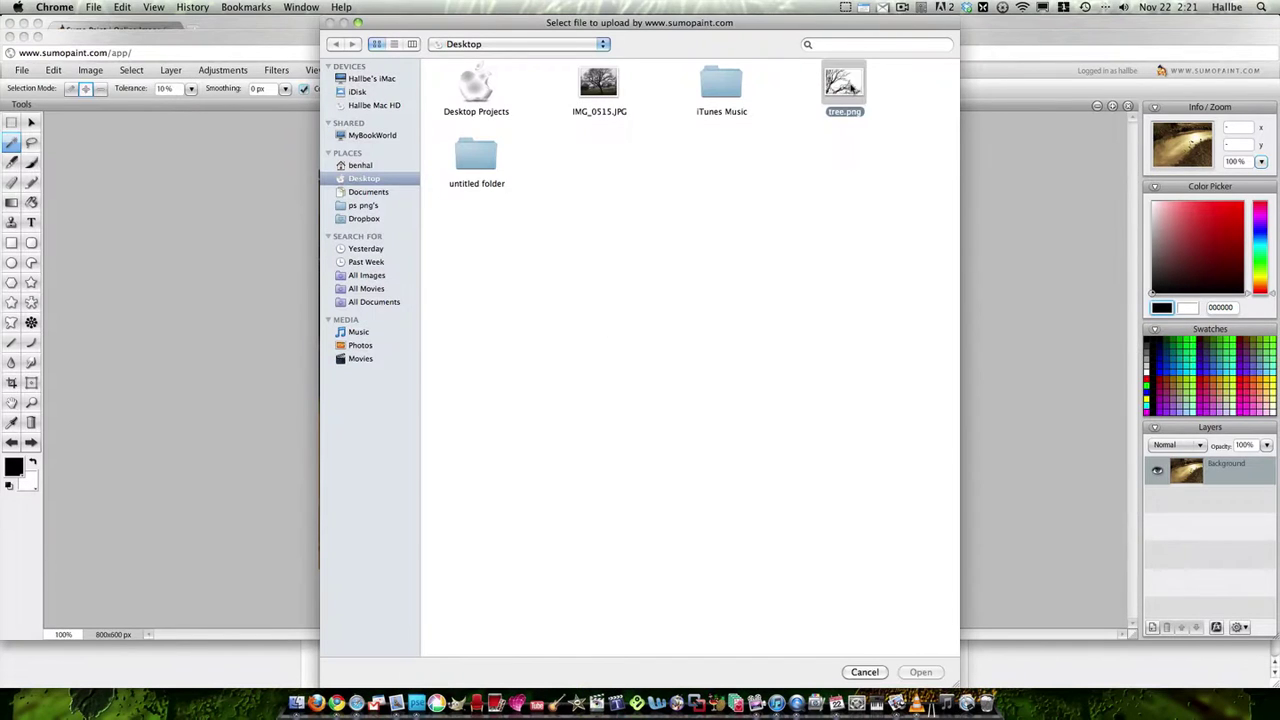
left_click(920, 672)
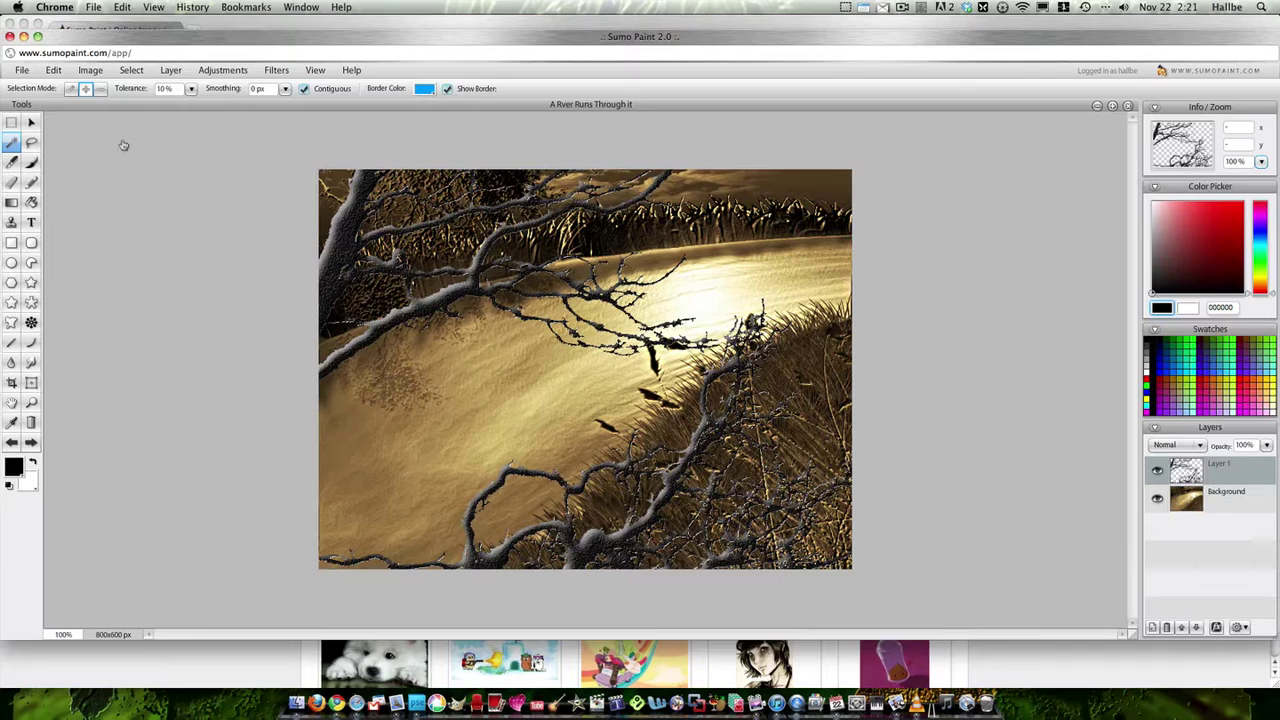
- Colorize the tree layer with Hue/Saturation at hue -152 for brown branches
left_click(235, 72)
left_click(238, 154)
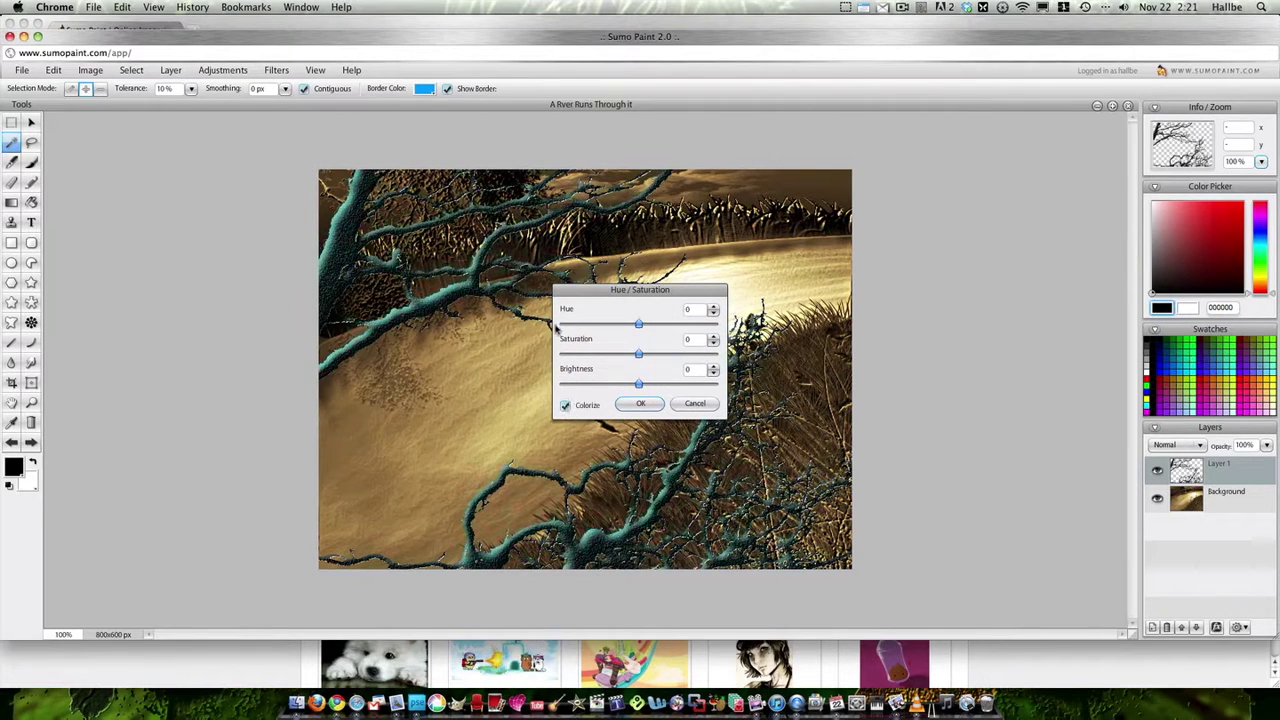
left_click_drag(566, 328, 572, 327)
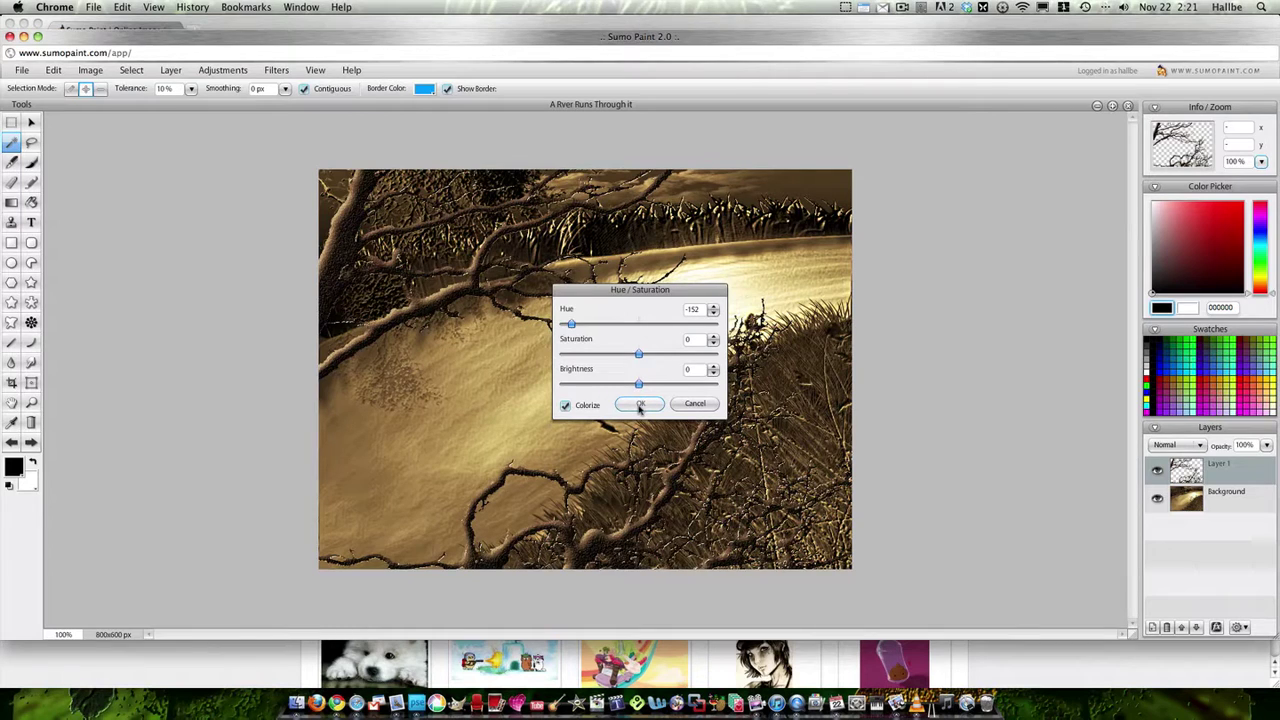
left_click(640, 405)
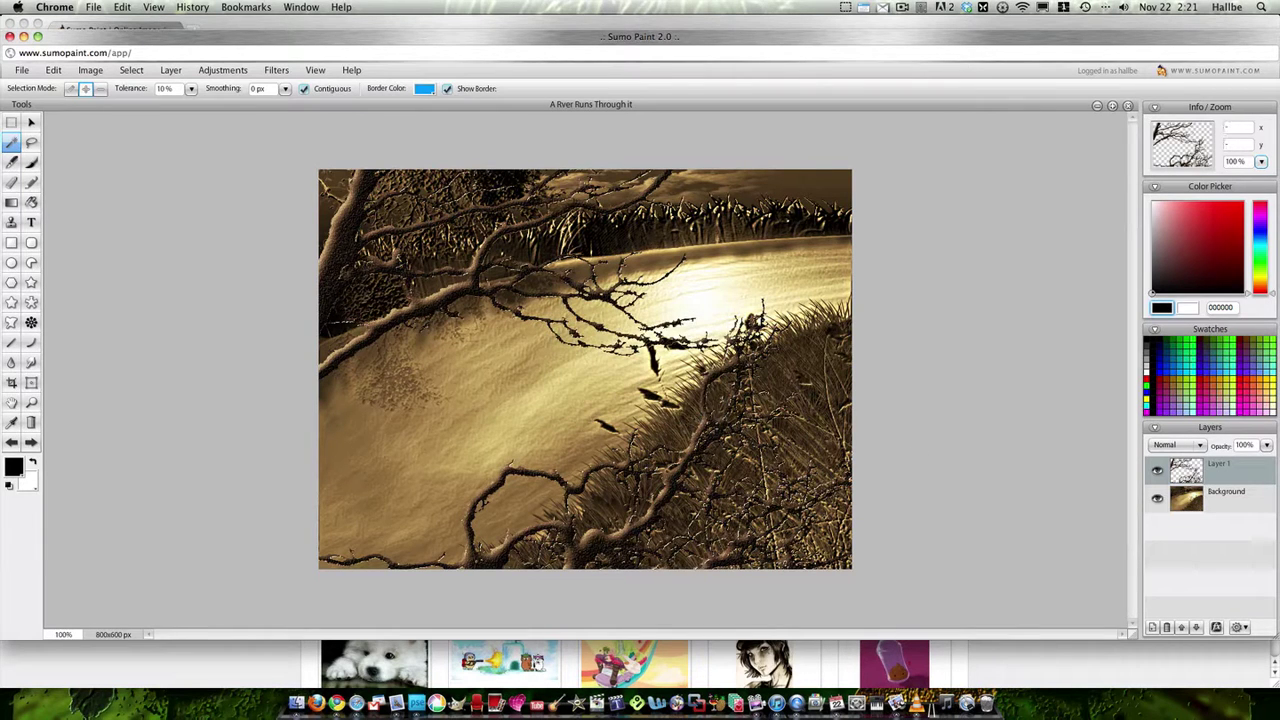
- Select Layer 1's pixels and contract the selection by 1 px
right_click(1198, 472)
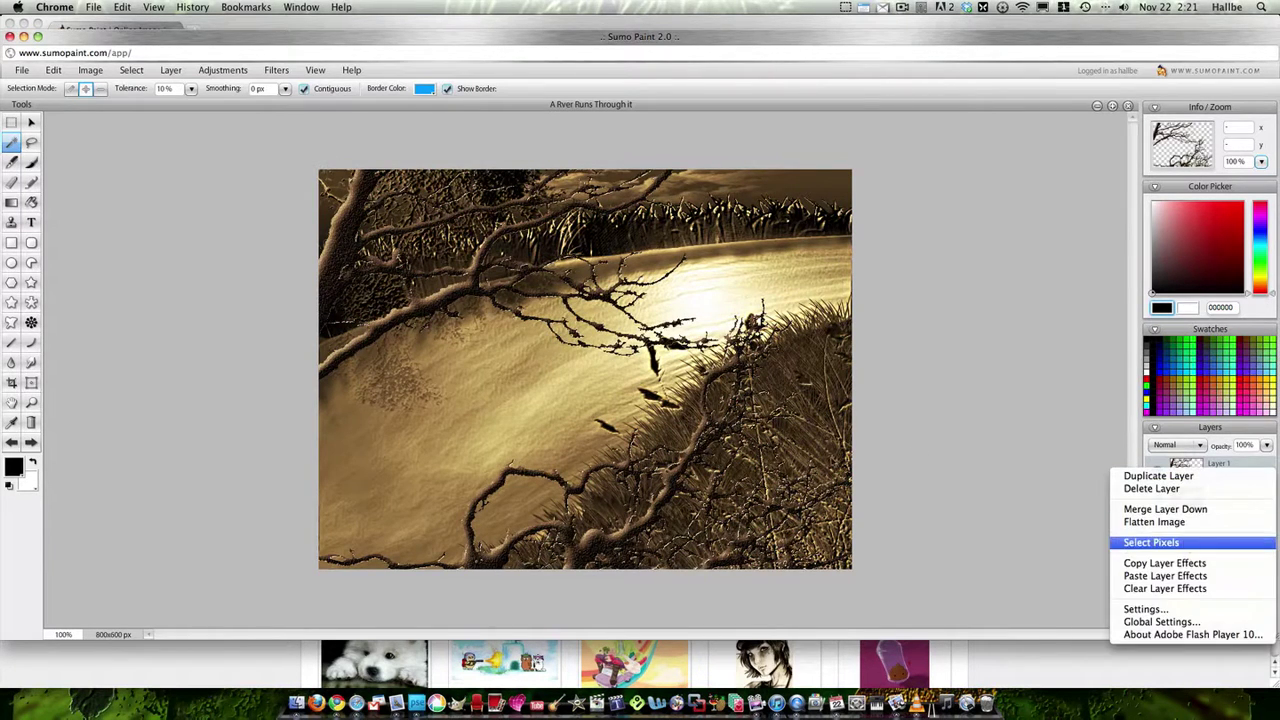
left_click(1188, 541)
left_click(233, 72)
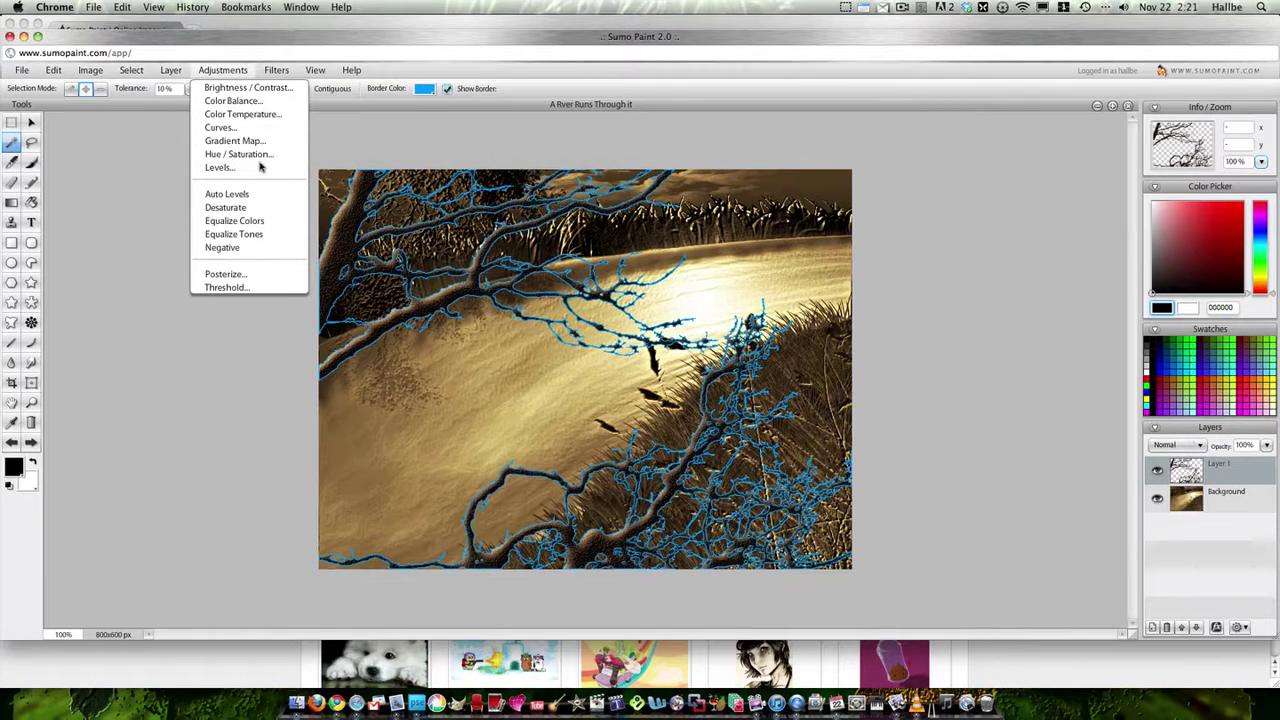
mouse_move(131, 70)
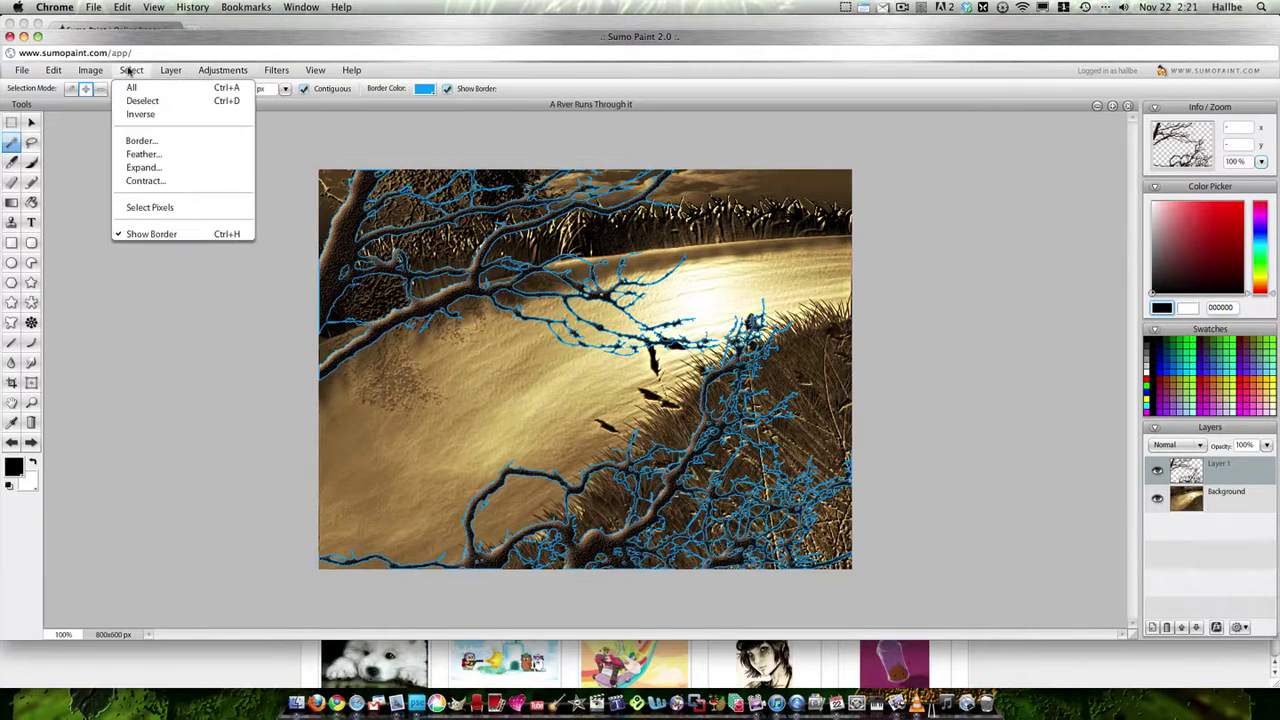
left_click(162, 181)
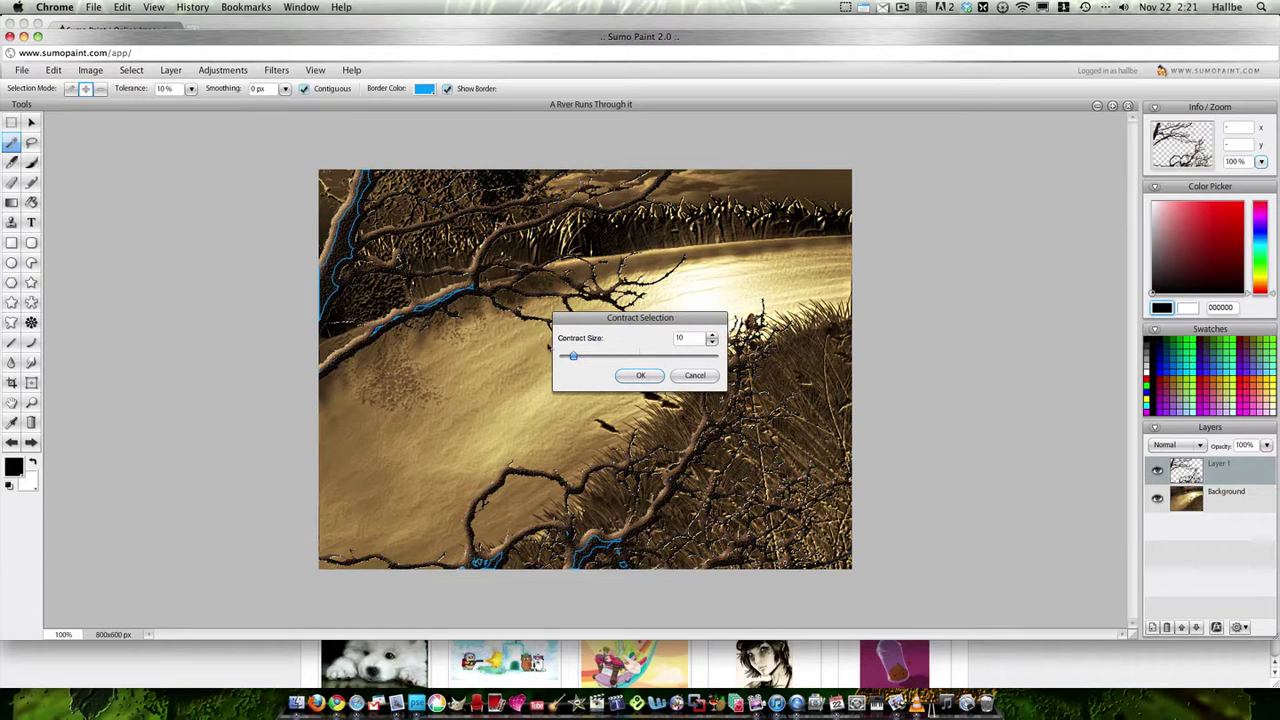
double_click(692, 339)
type("1")
left_click(642, 376)
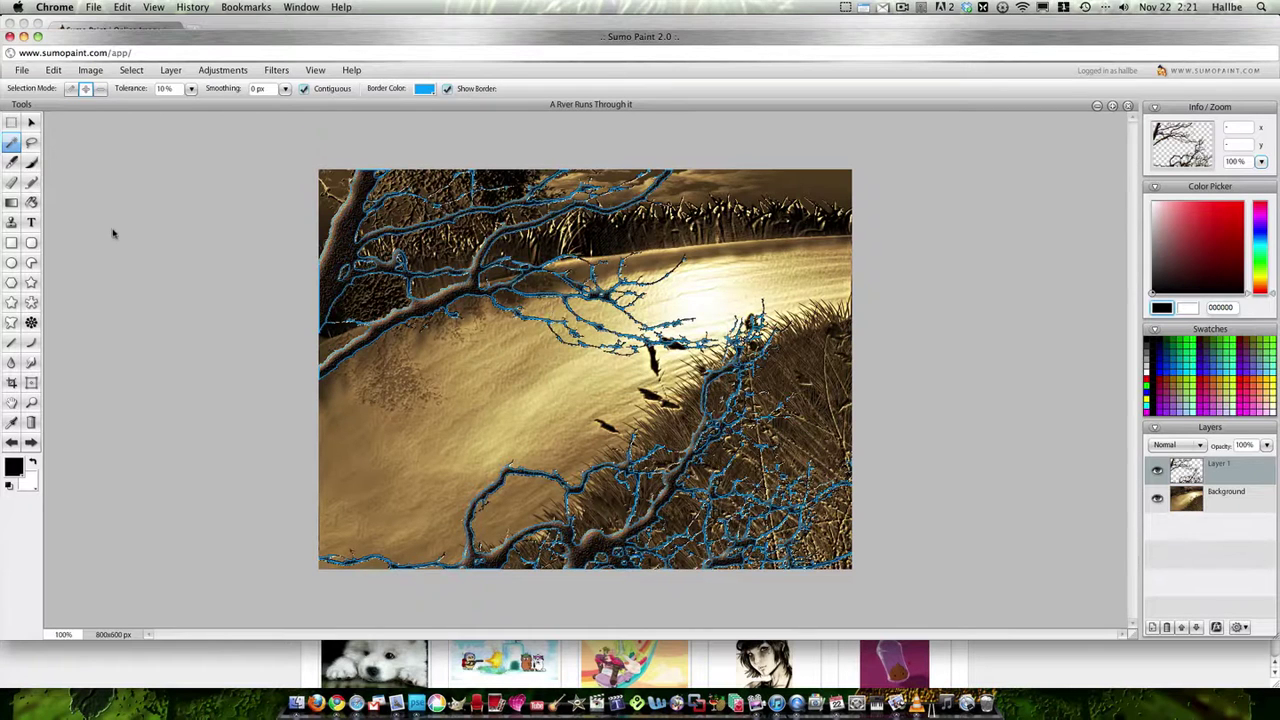
- Invert the selection, cut away the branches' outer fringe, then deselect
left_click(140, 72)
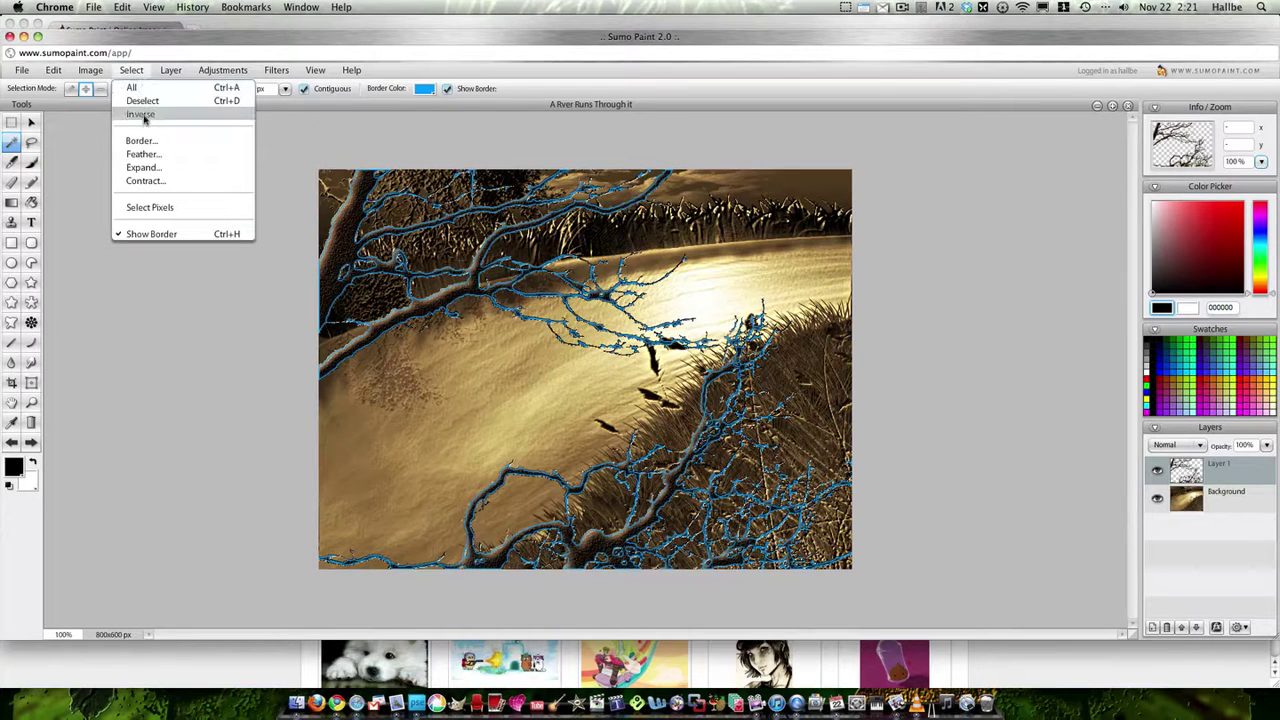
left_click(144, 118)
left_click(53, 70)
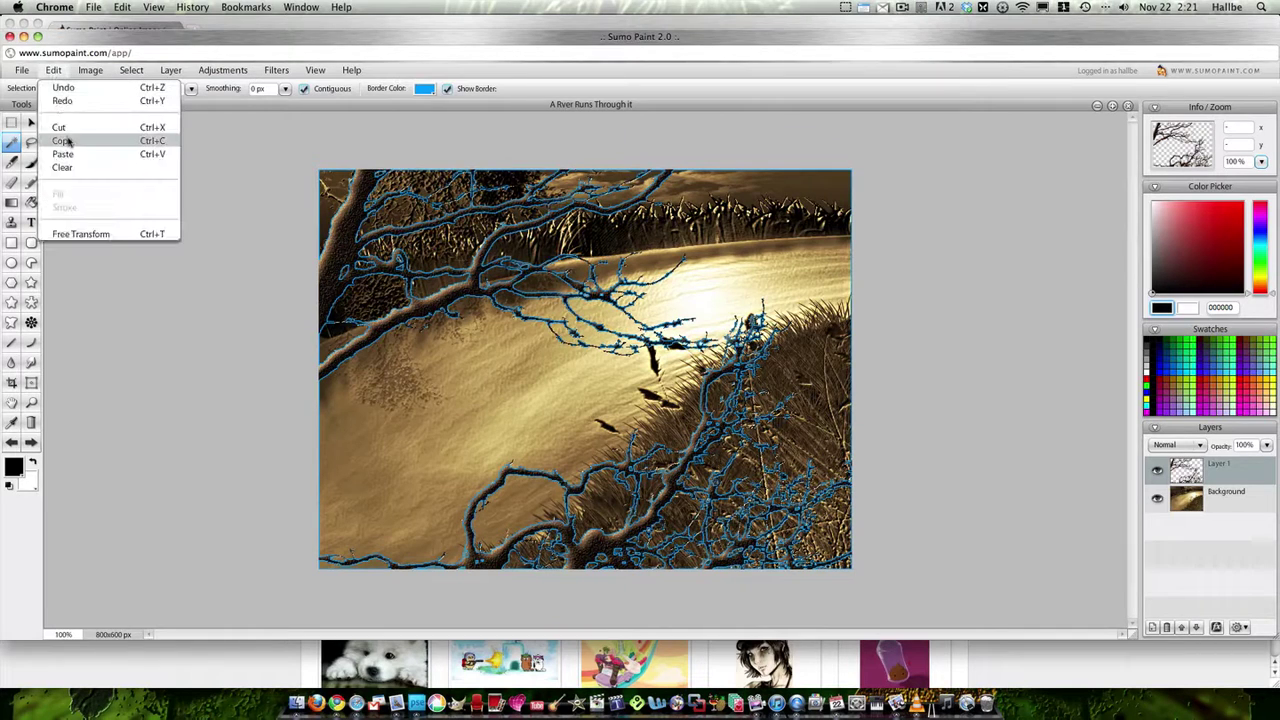
left_click(69, 131)
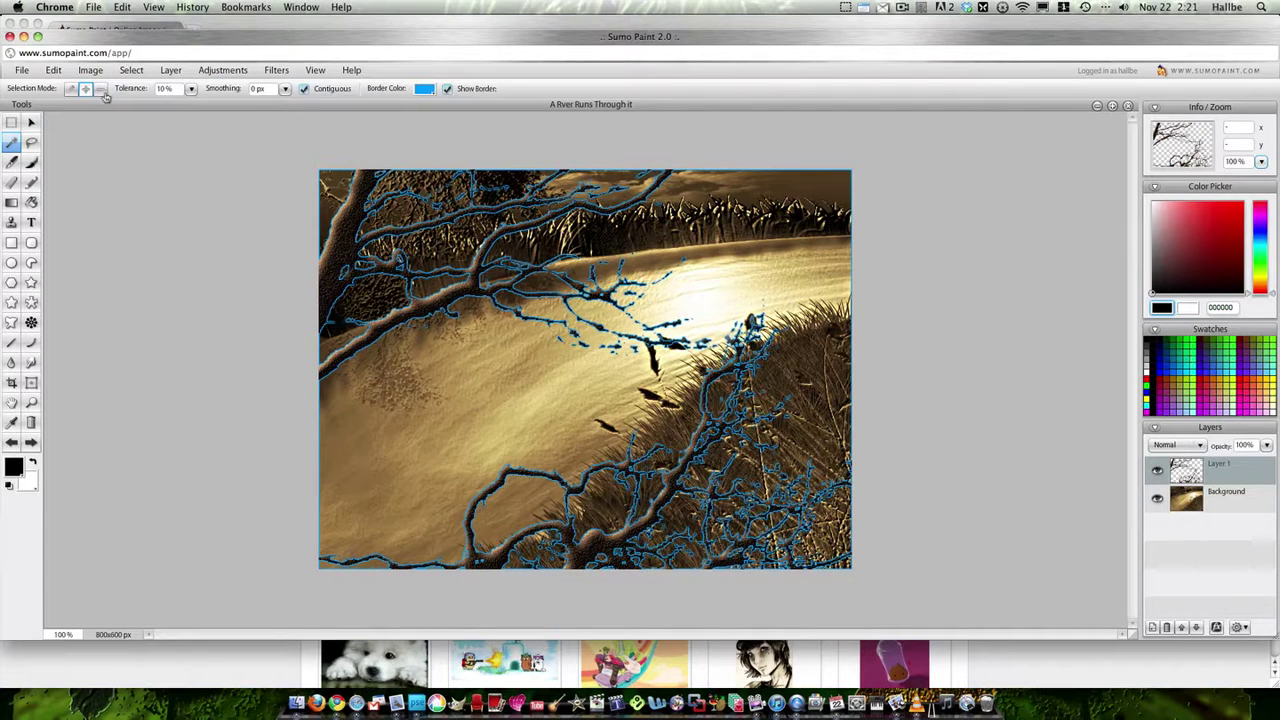
left_click(131, 70)
left_click(125, 100)
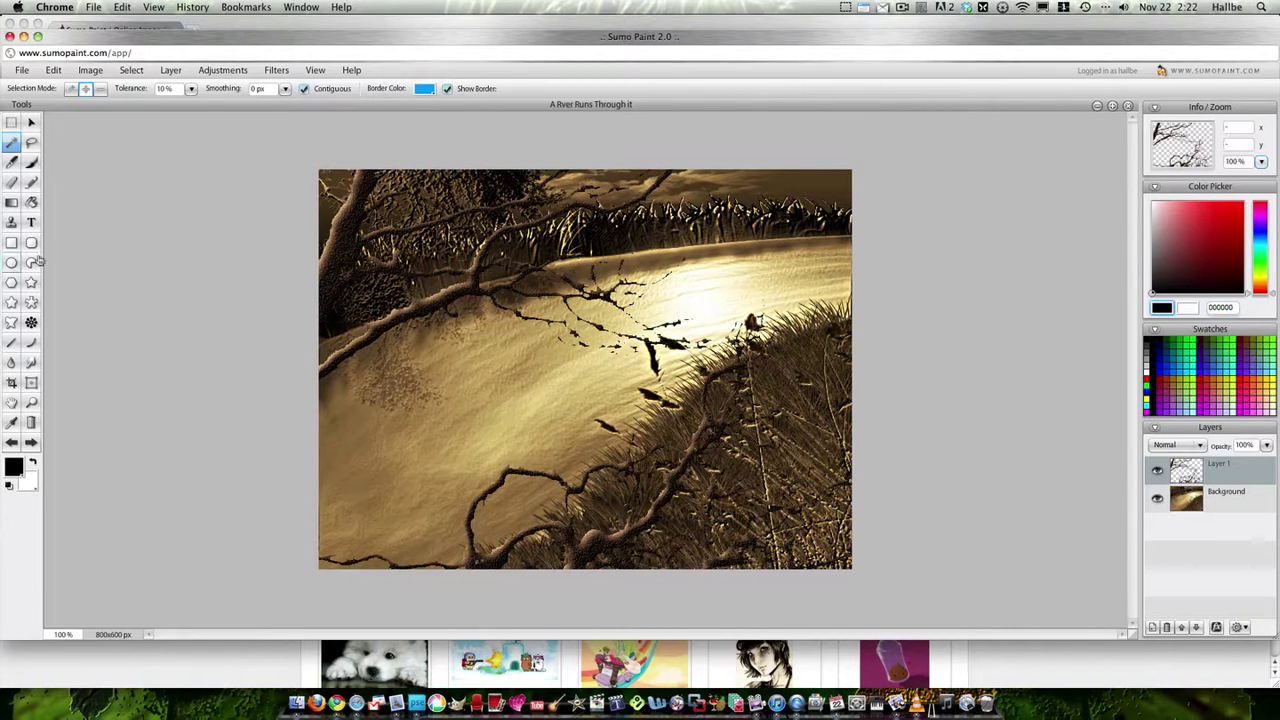
- Erase the twig tips over the bright river with the 30 px Dry Brush
left_click(11, 182)
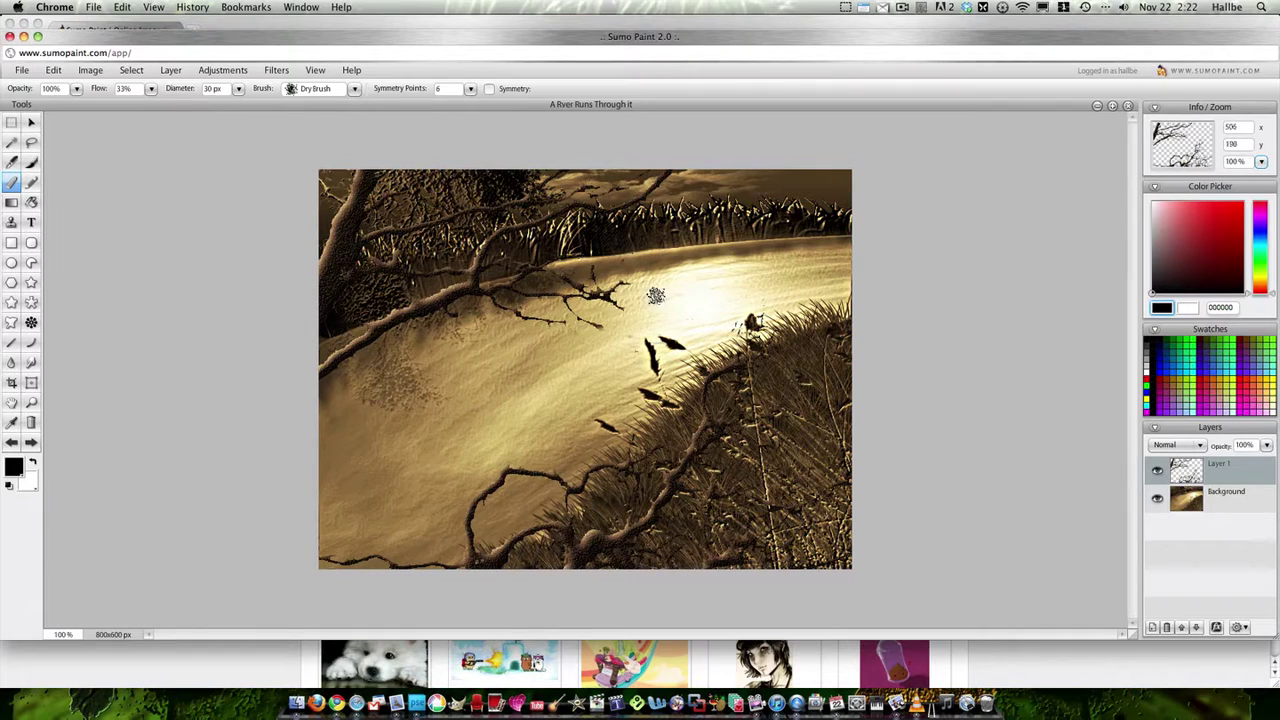
mouse_move(655, 295)
left_mouse_down()
mouse_move(608, 289)
mouse_move(650, 276)
mouse_move(600, 276)
left_mouse_up()
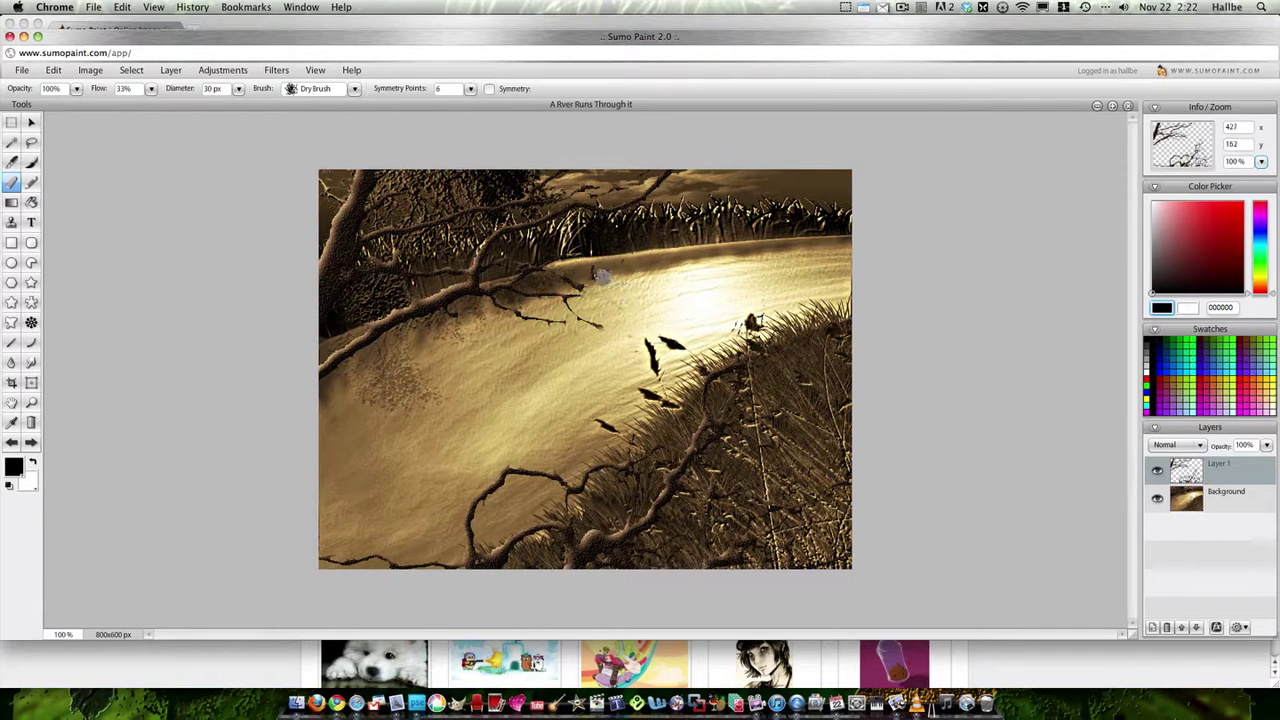